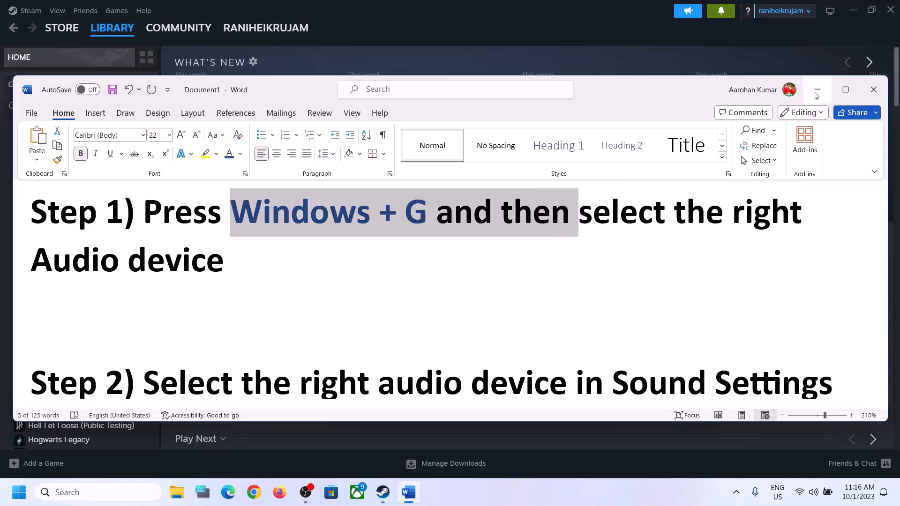
Step: Minimize the Word notes, open the Xbox Game Bar and choose Speakers (Realtek(R) Audio) as the Windows default output
click(818, 90)
key(super+g)
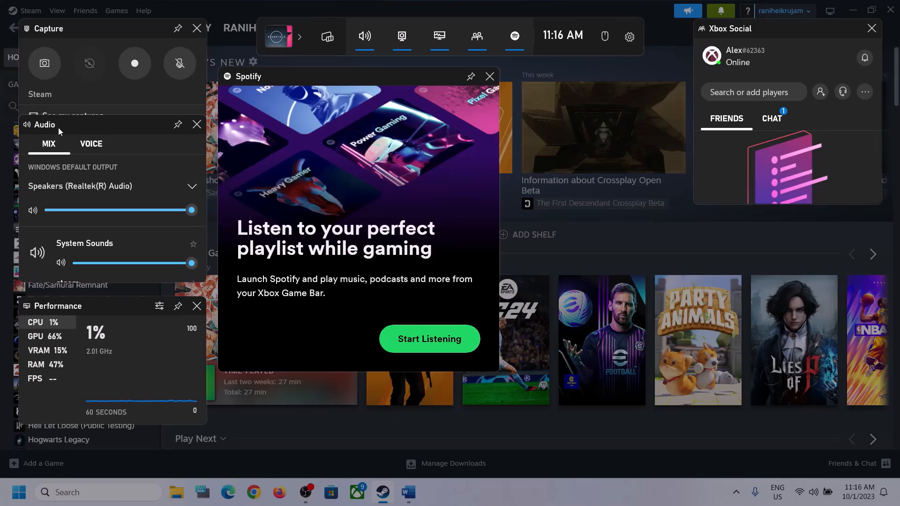
click(191, 188)
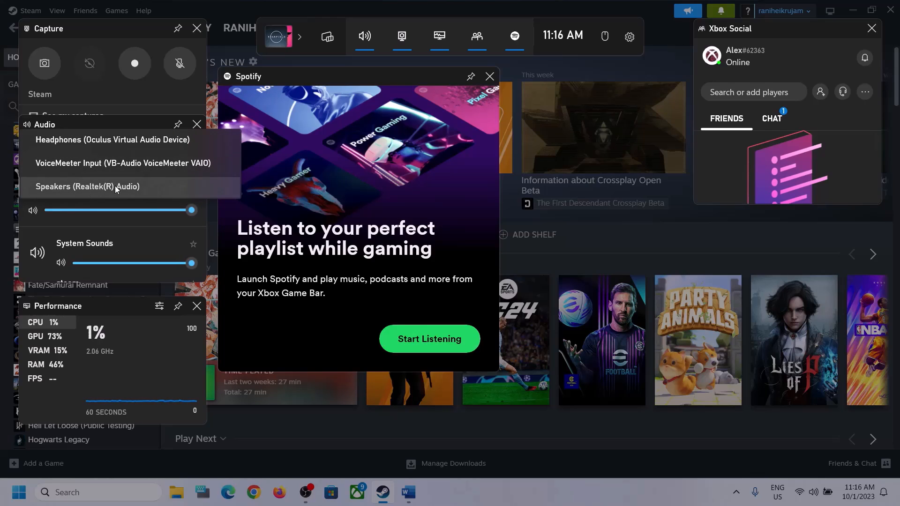
click(129, 187)
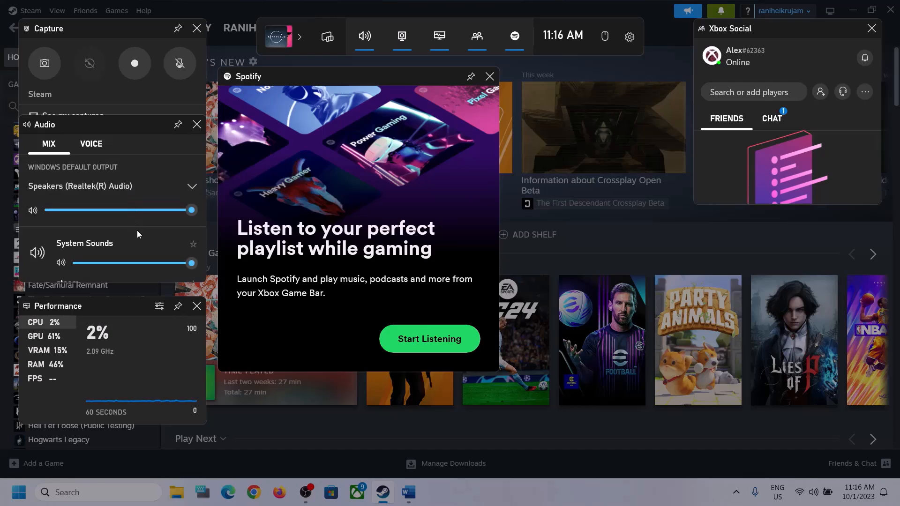
Step: Check the System Sounds and steam volume levels in the Game Bar audio mix
scroll(138, 231, down, 1)
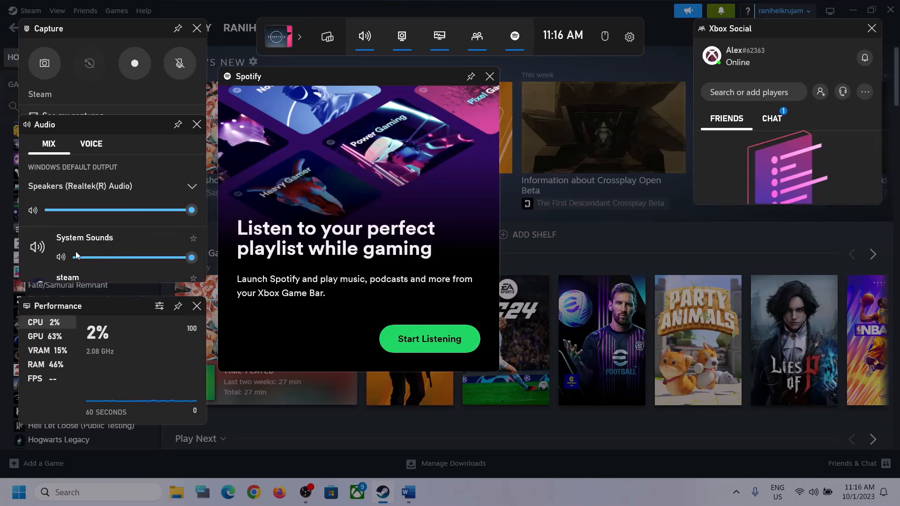
scroll(120, 249, down, 1)
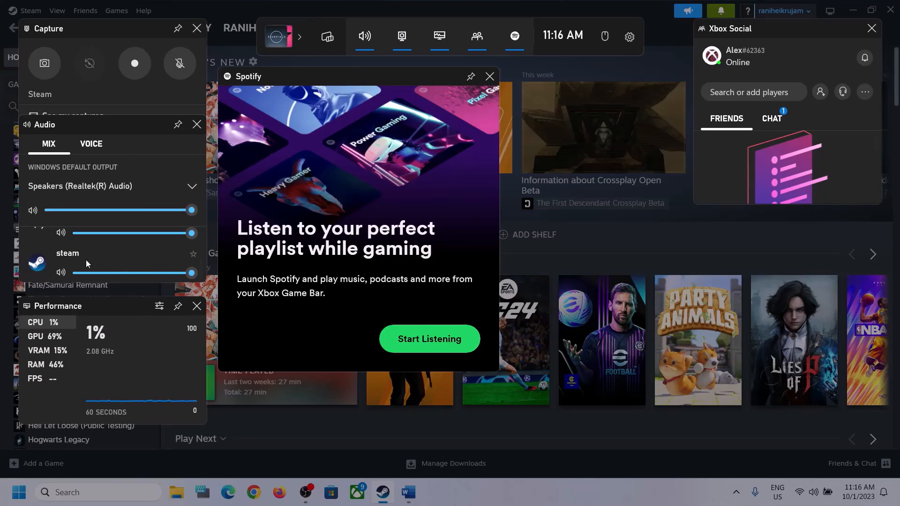
scroll(148, 255, up, 2)
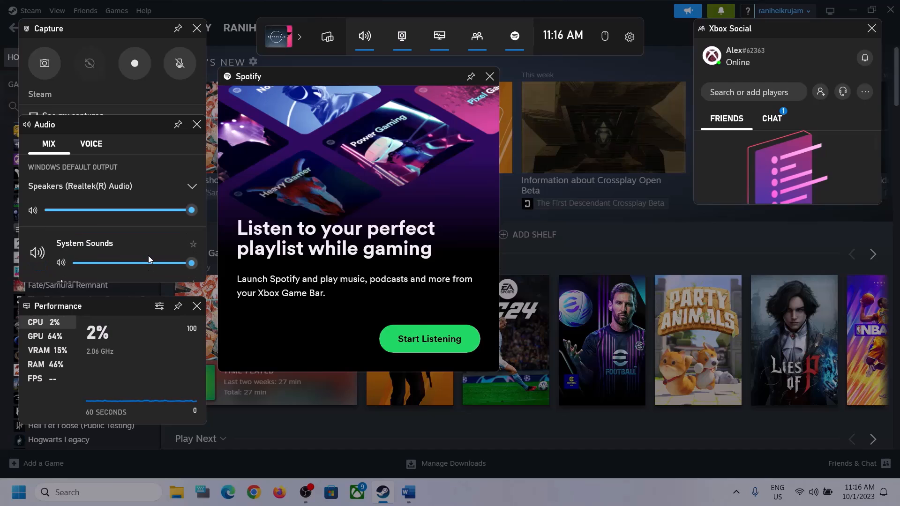
Step: View the devices available as Windows default input in the Game Bar voice settings
click(89, 148)
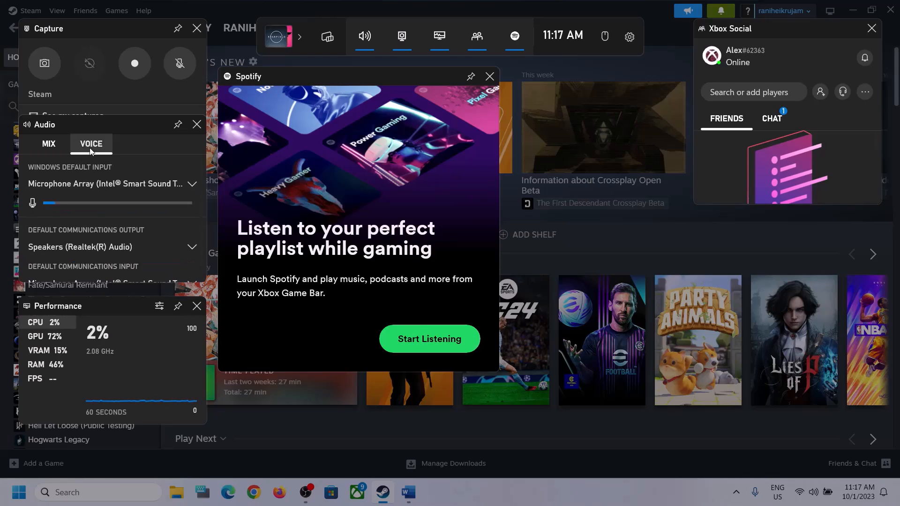
click(189, 184)
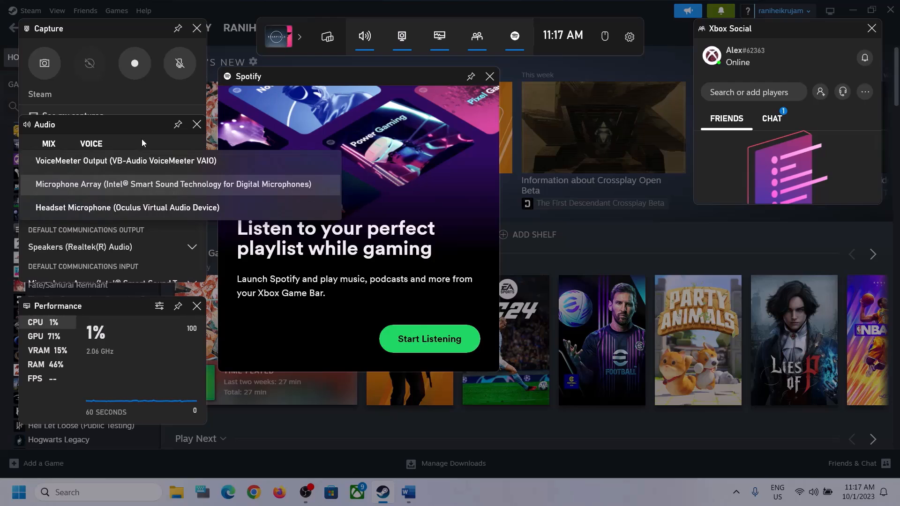
click(132, 126)
Step: Choose Speakers (Realtek(R) Audio) as the default communications output
scroll(152, 228, down, 1)
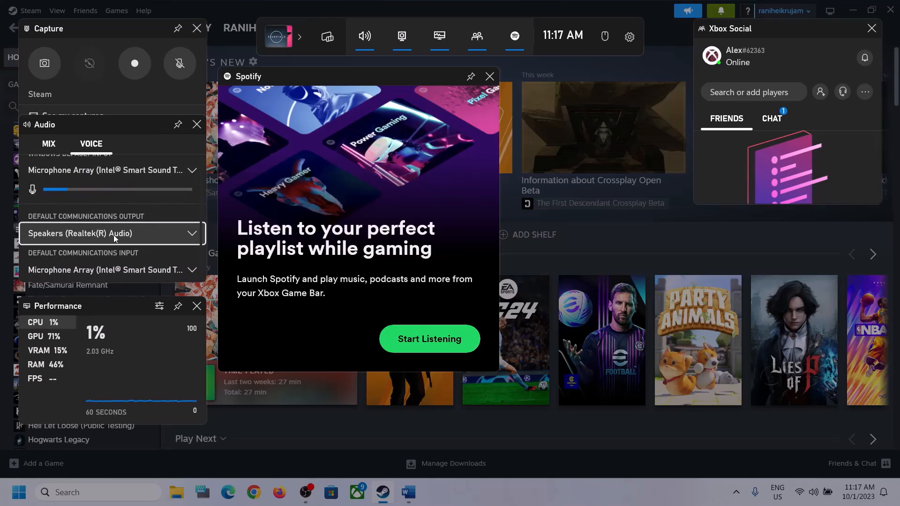
click(192, 233)
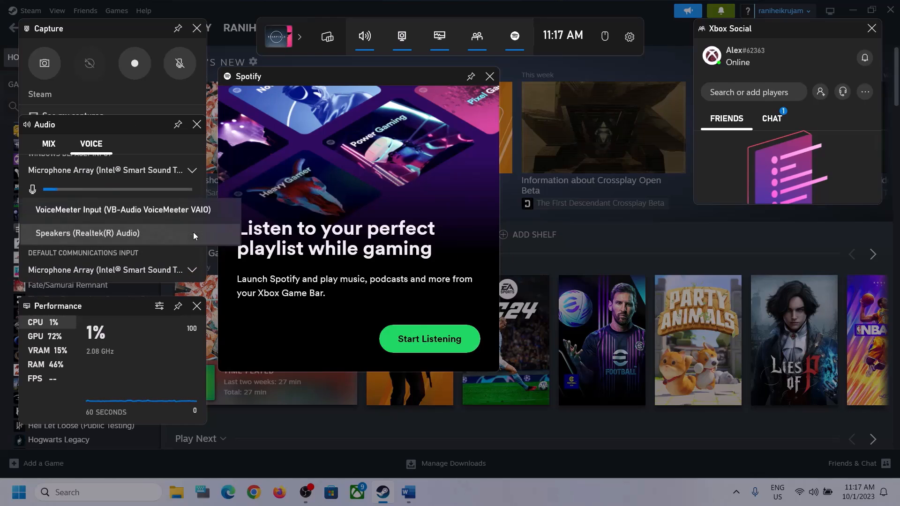
click(146, 235)
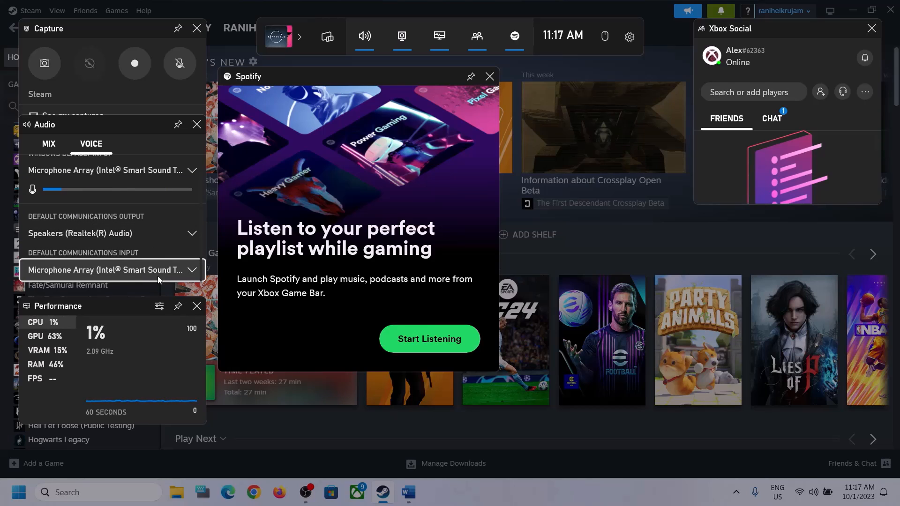
Step: View the devices available as default communications input and close the Game Bar overlay
click(186, 272)
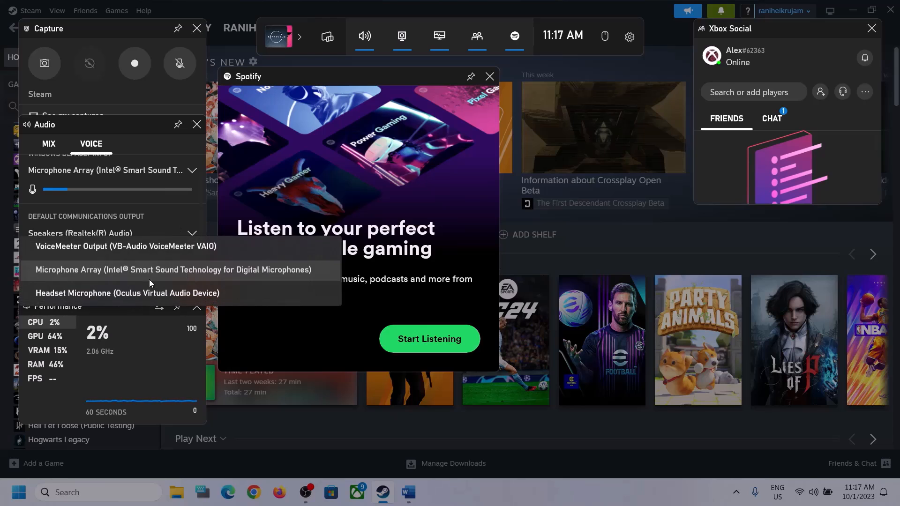
click(186, 201)
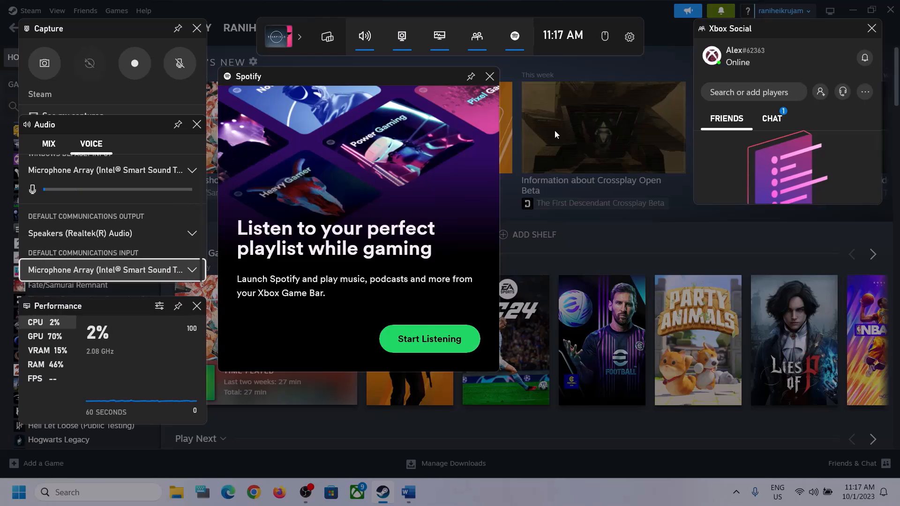
click(519, 140)
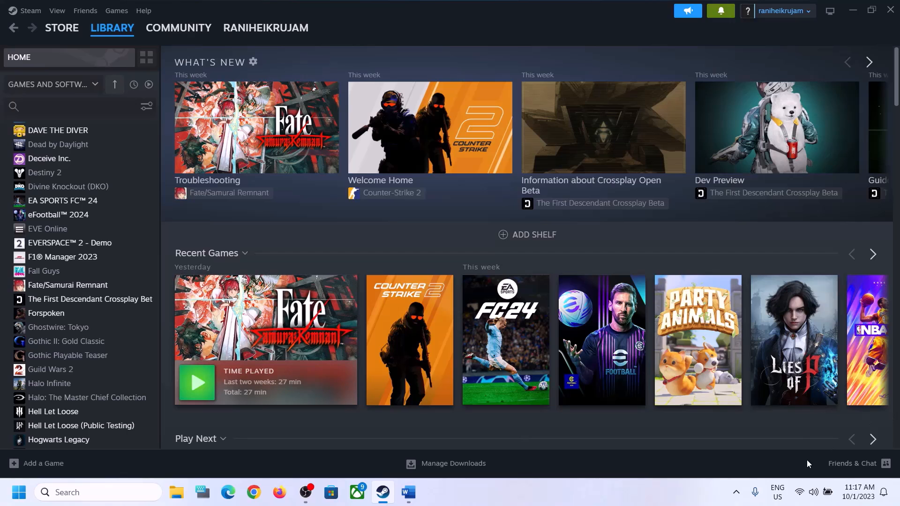
Step: Switch to the Word notes, highlight the Step 2 instruction about selecting the audio device in Sound Settings, and minimize the document
click(408, 492)
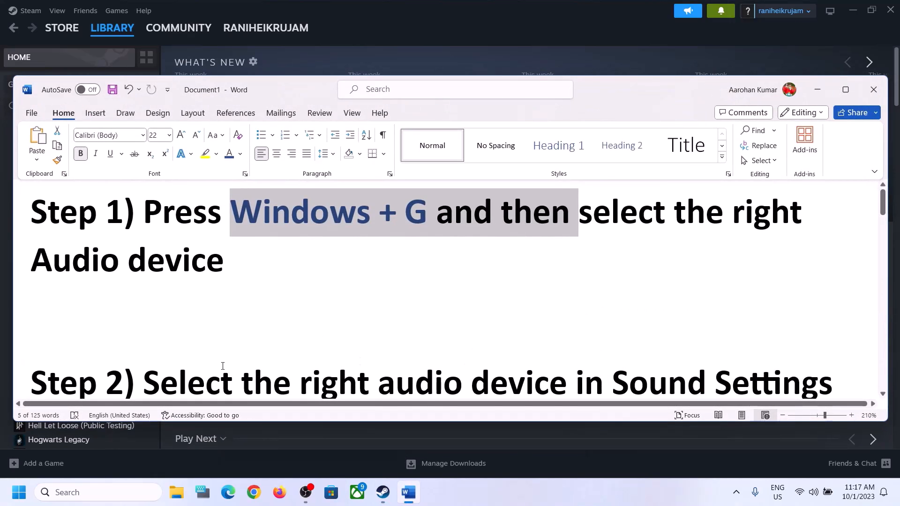
scroll(251, 311, down, 3)
scroll(251, 311, up, 2)
drag(144, 325, 713, 325)
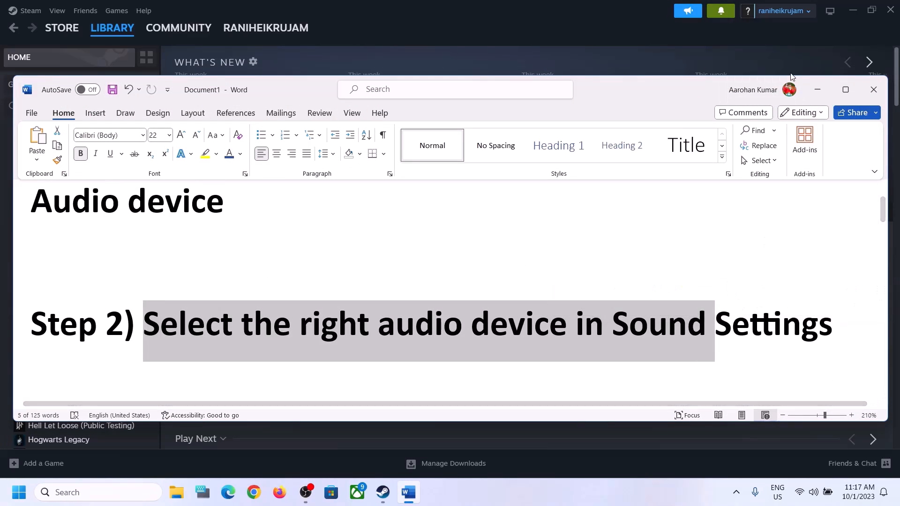
click(827, 90)
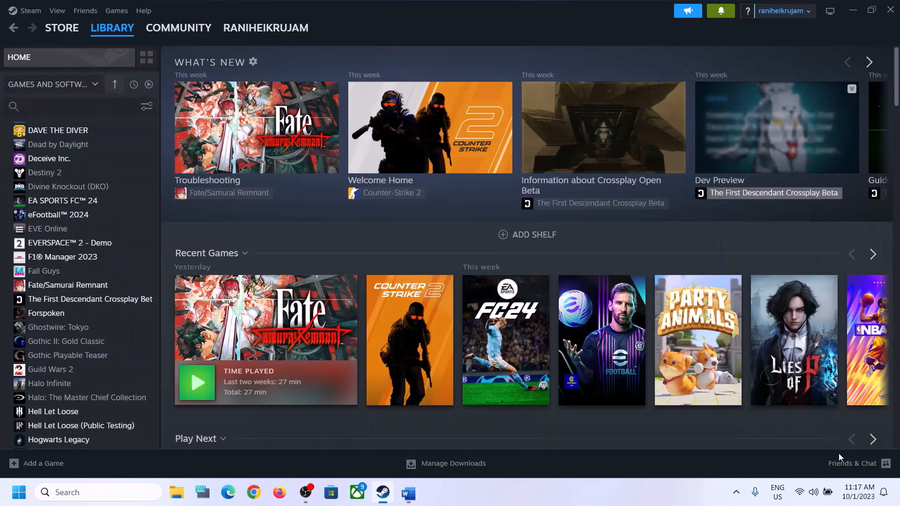
Step: Review the sound output devices, spatial sound options and volume mixer in the Windows quick settings, and dismiss them
click(814, 494)
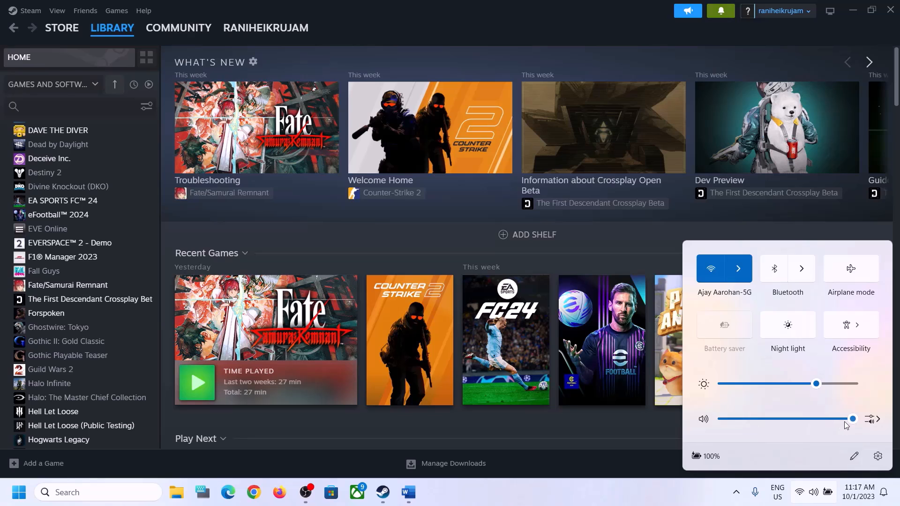
click(878, 423)
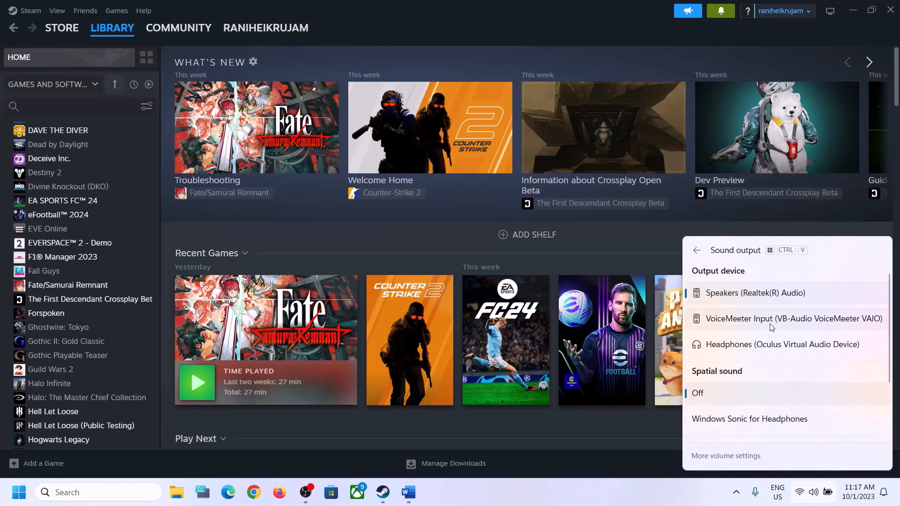
scroll(769, 337, down, 3)
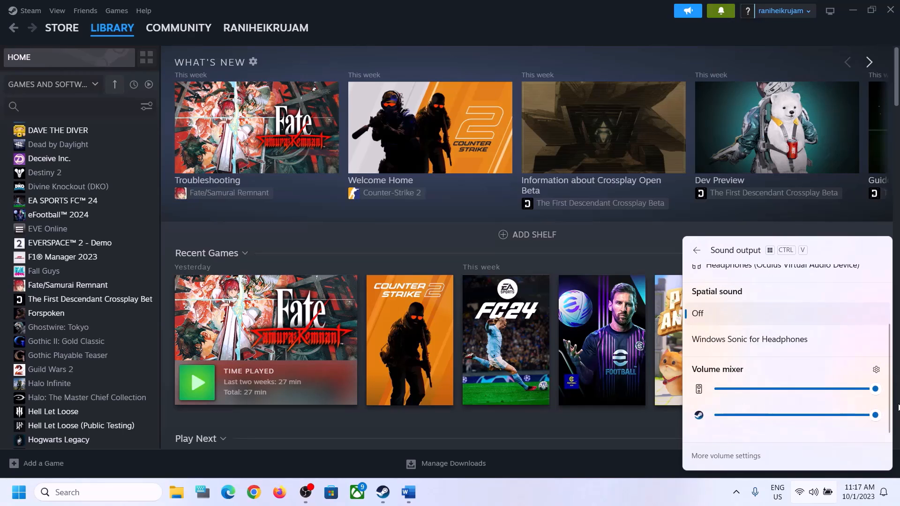
click(702, 489)
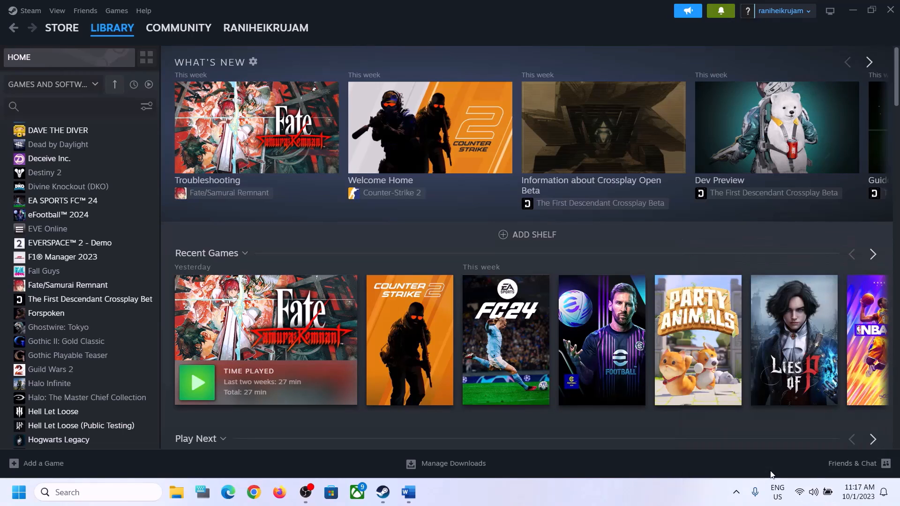
Step: Open the Windows Sound settings and expand the list of output devices for playing sound
right_click(813, 495)
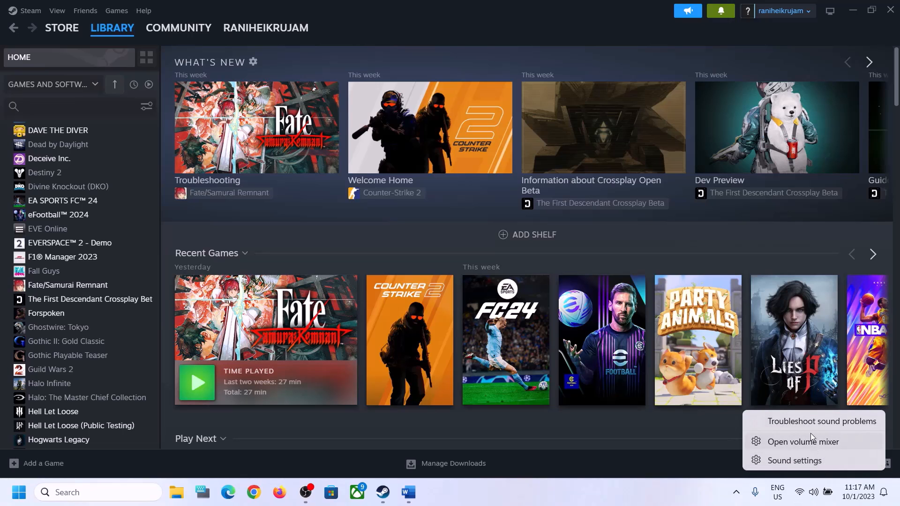
click(809, 459)
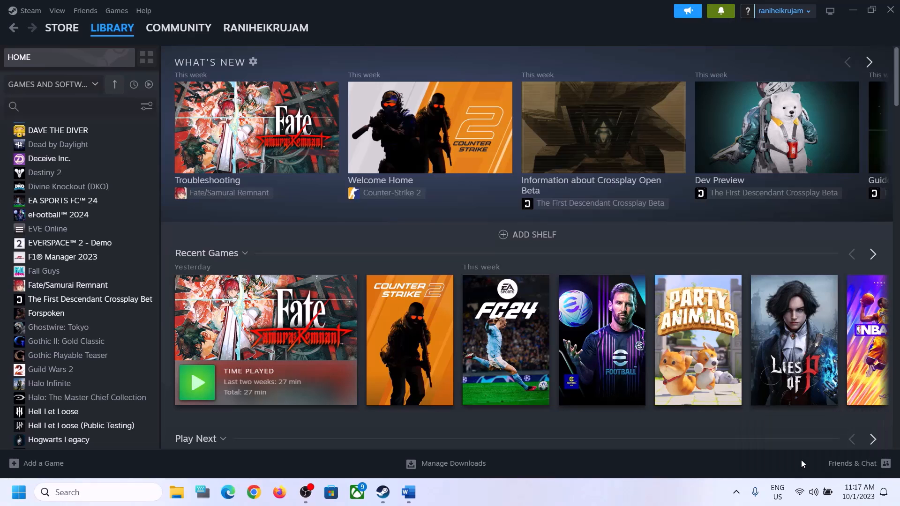
click(816, 102)
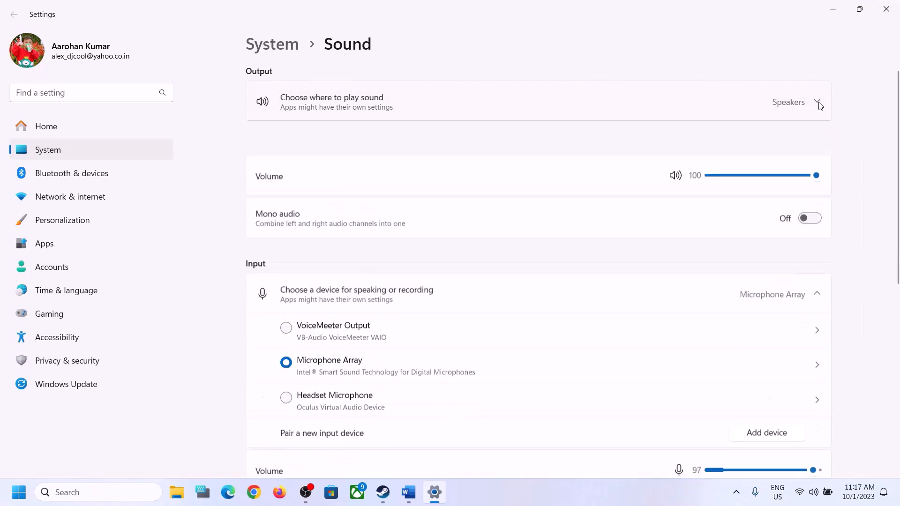
click(817, 103)
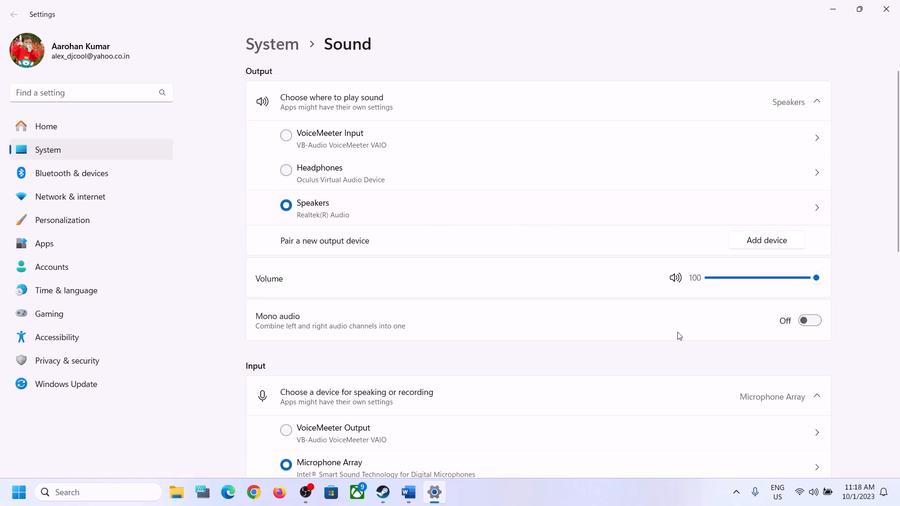
Step: Open the Volume mixer from the advanced sound options, review its devices and per-app volumes, and close Settings
scroll(671, 356, down, 5)
scroll(670, 355, down, 3)
scroll(669, 356, up, 3)
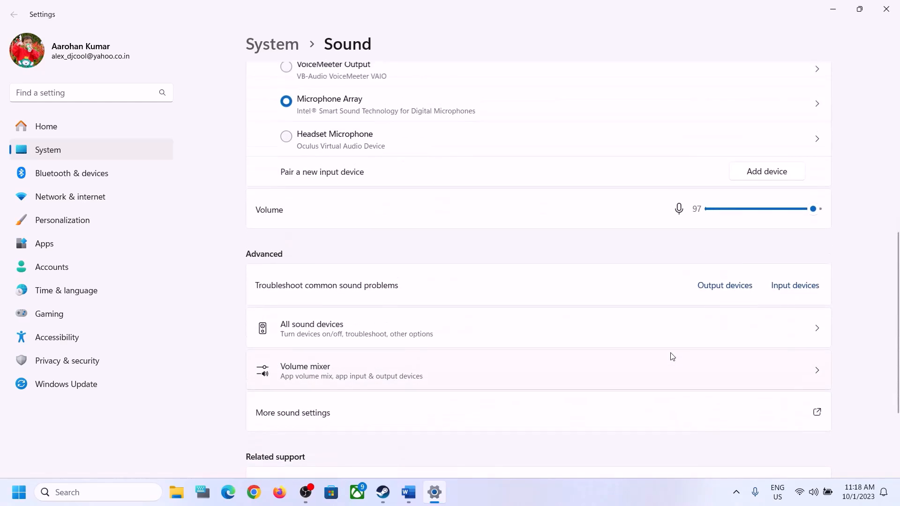
scroll(473, 368, down, 3)
click(306, 364)
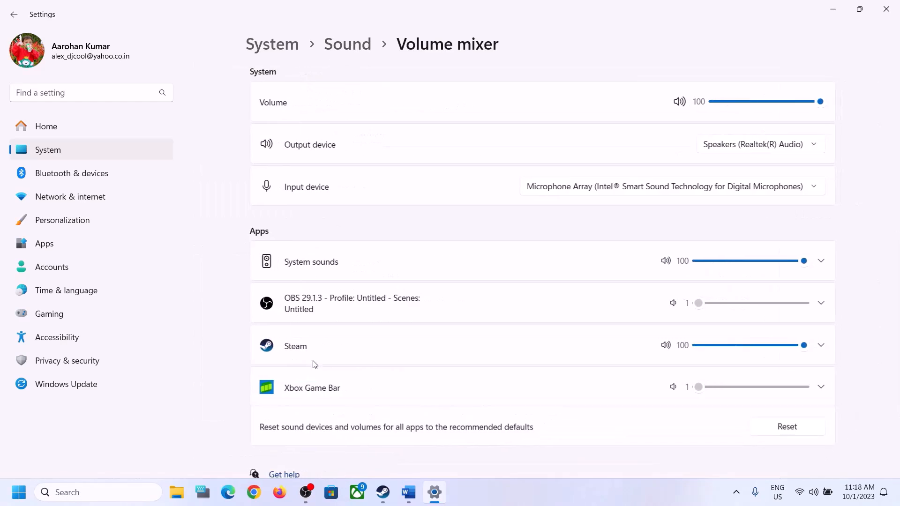
scroll(698, 324, down, 1)
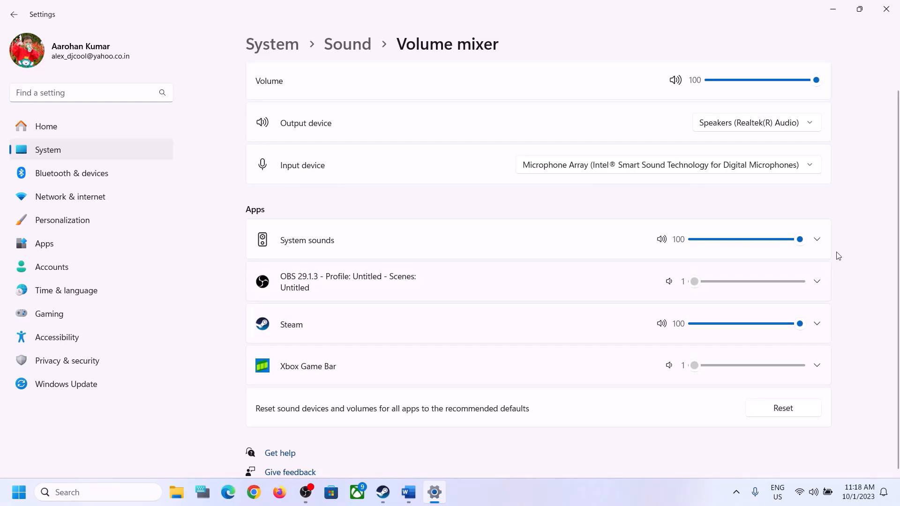
click(885, 9)
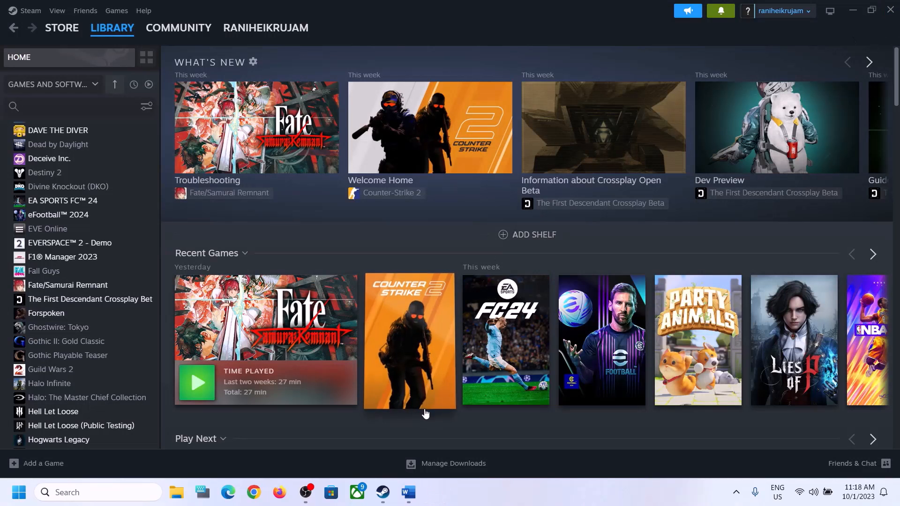
Step: Switch to the Word notes and highlight "Restart the game" followed by "Restart PC" in the Step 3 line
click(407, 492)
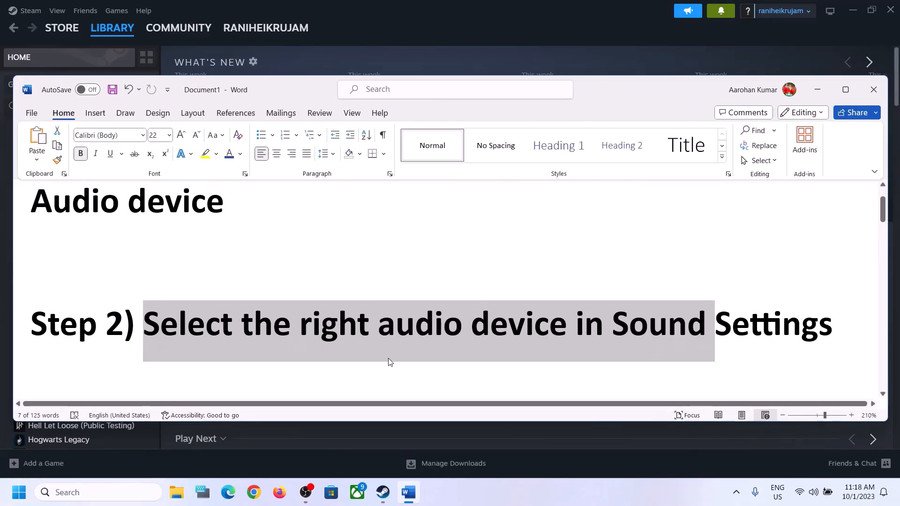
scroll(388, 358, down, 2)
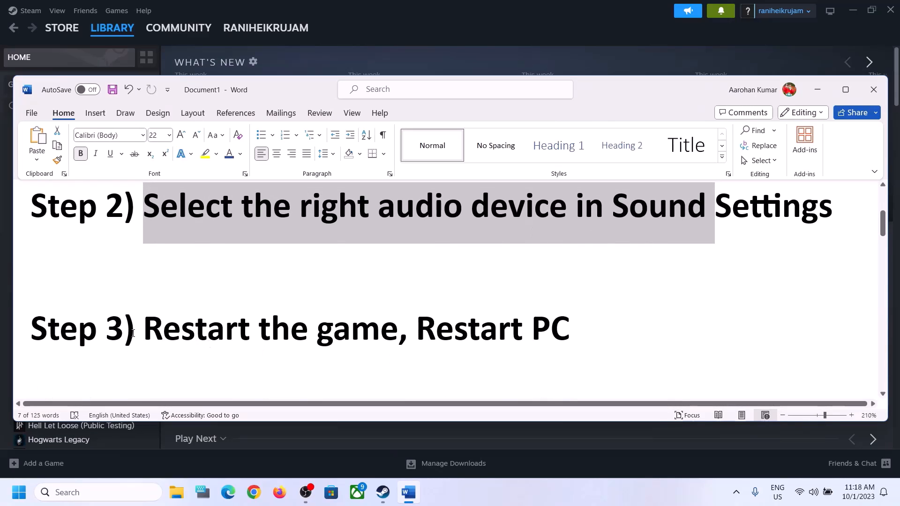
drag(144, 329, 383, 330)
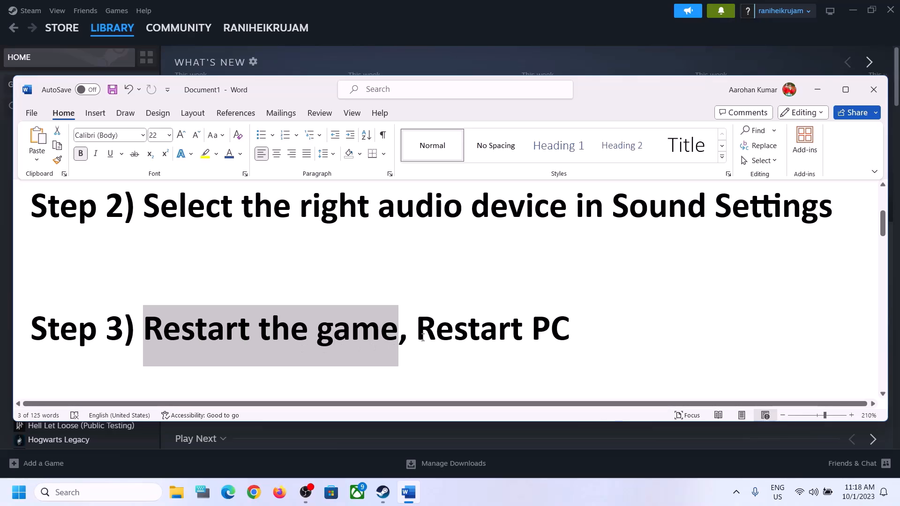
drag(417, 331, 570, 331)
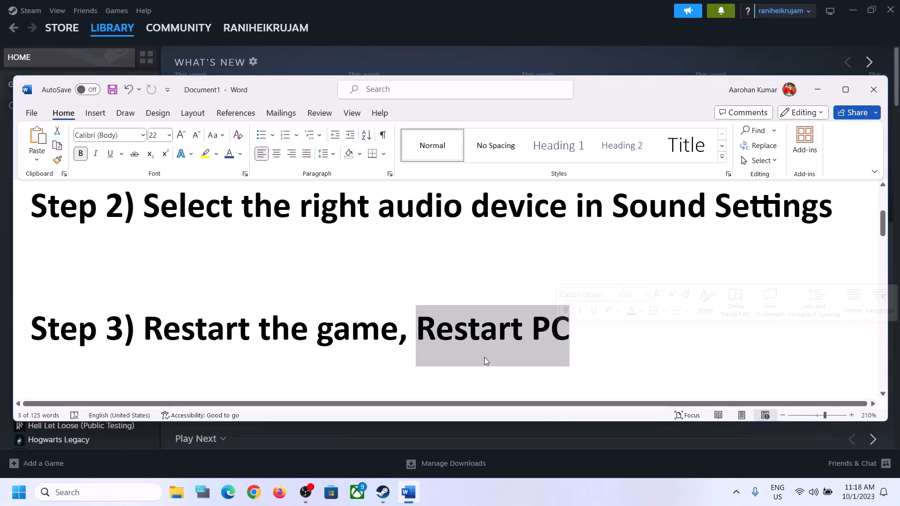
Step: View the PC's power options, including Restart, and dismiss them without choosing one
click(19, 492)
click(340, 451)
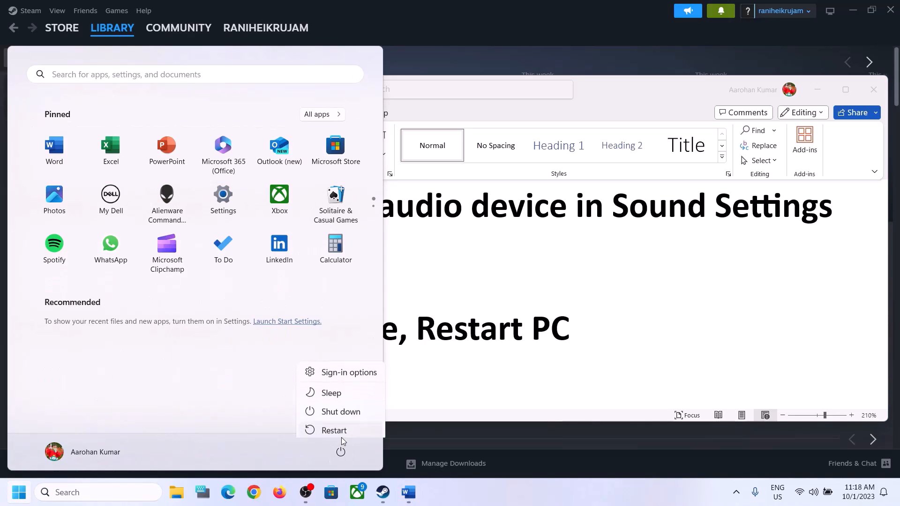
key(Escape)
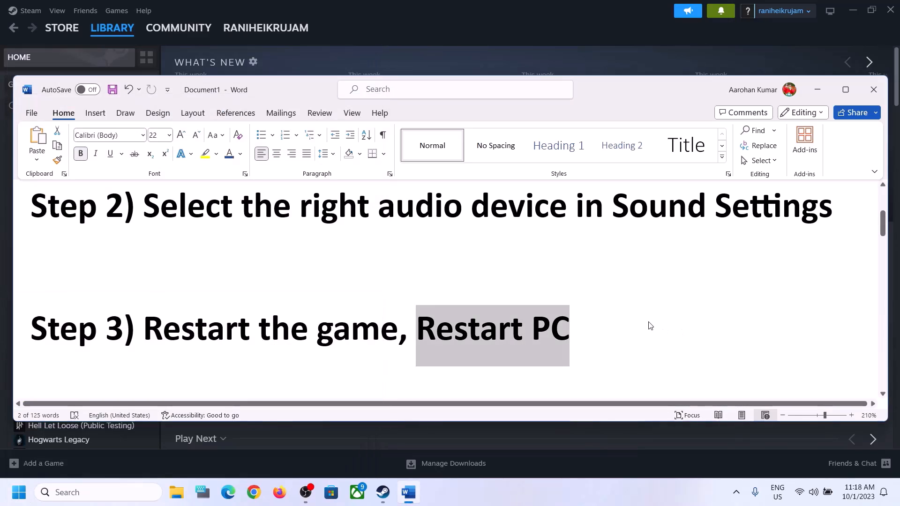
Step: View the available sound output devices in the quick volume settings and return to the Word notes without changing the device
click(649, 322)
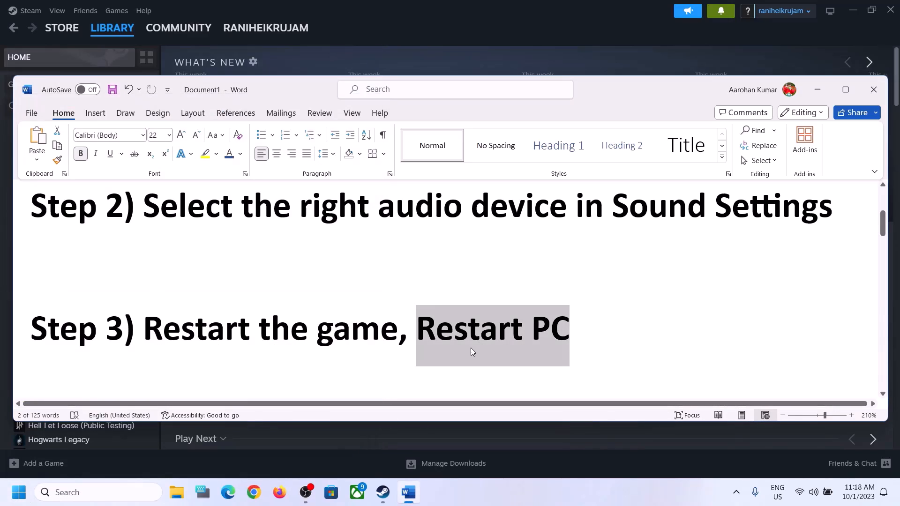
click(816, 494)
click(874, 418)
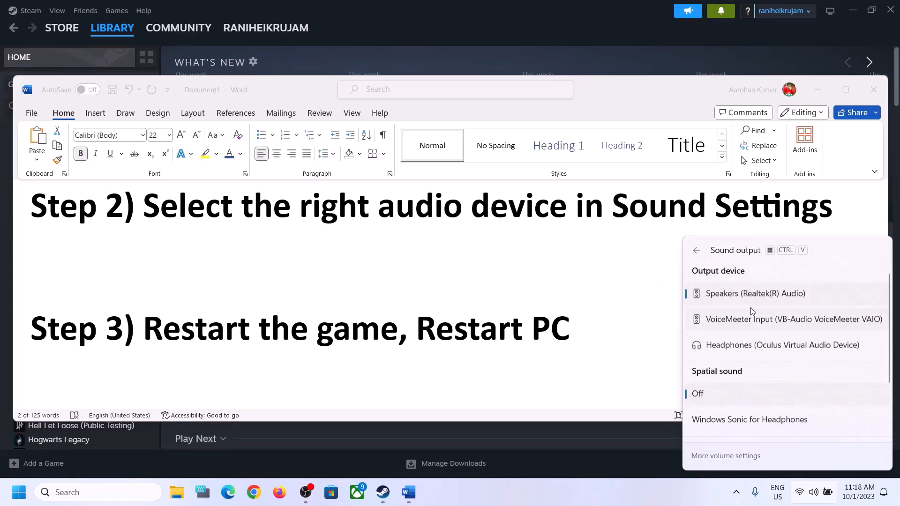
click(441, 364)
click(309, 328)
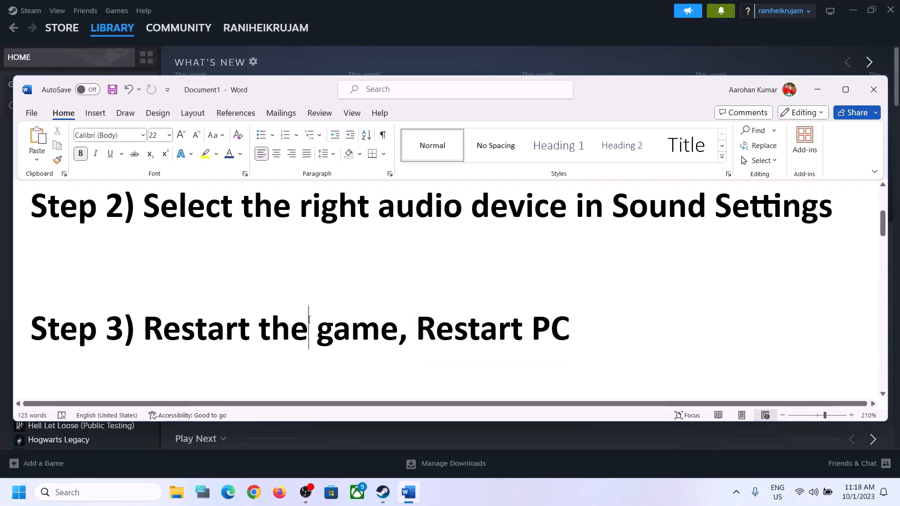
Step: Highlight the Step 4 instruction "Set Sound Sample rate to 48/44k Hz in sound control panel" in the notes
scroll(309, 319, down, 3)
scroll(309, 319, down, 1)
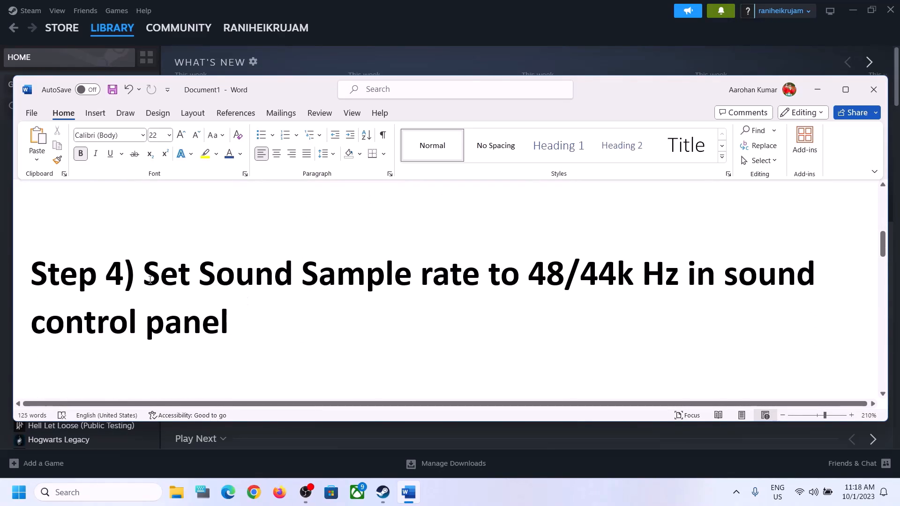
drag(143, 275, 389, 327)
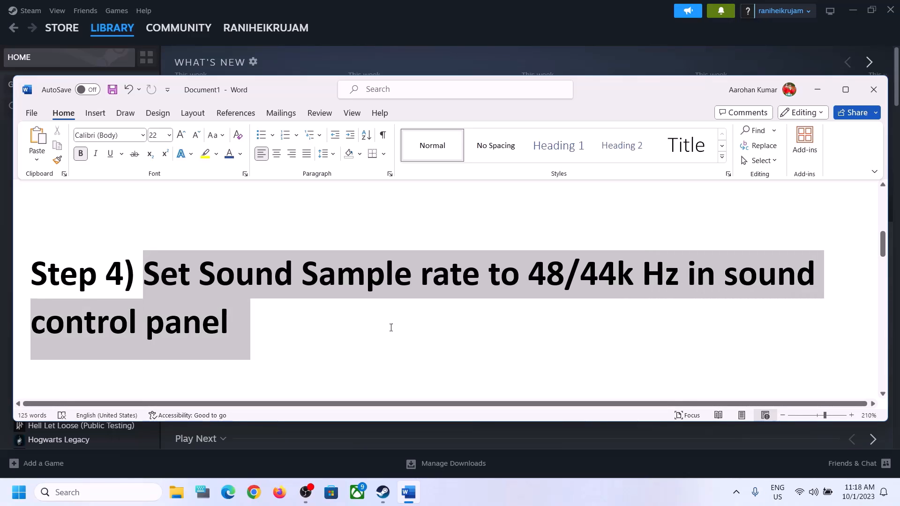
Step: Search Windows for "control", open Control Panel, and bring up the Sound dialog from Hardware and Sound
click(103, 500)
text(co)
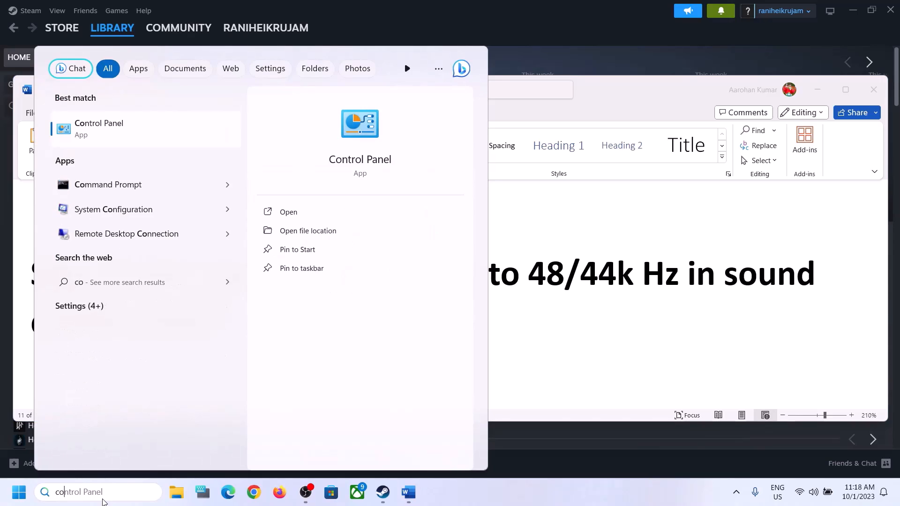
text(ntrol)
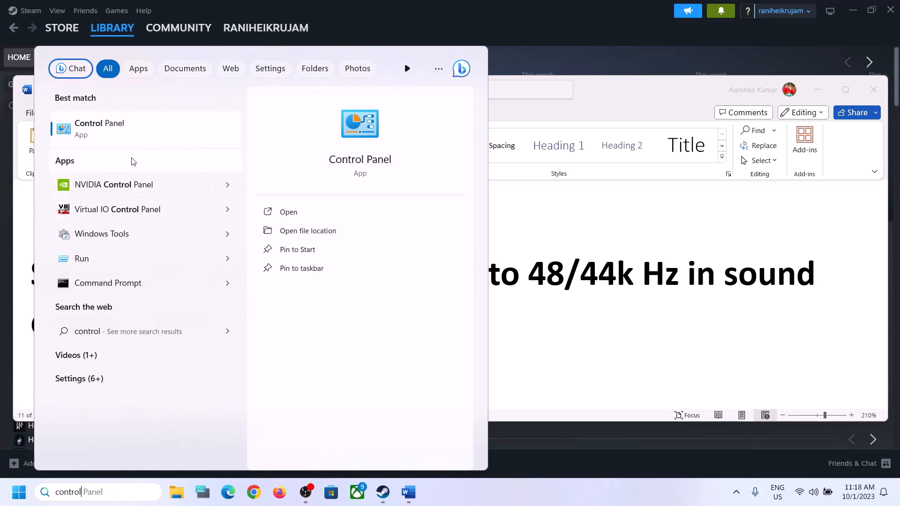
click(125, 134)
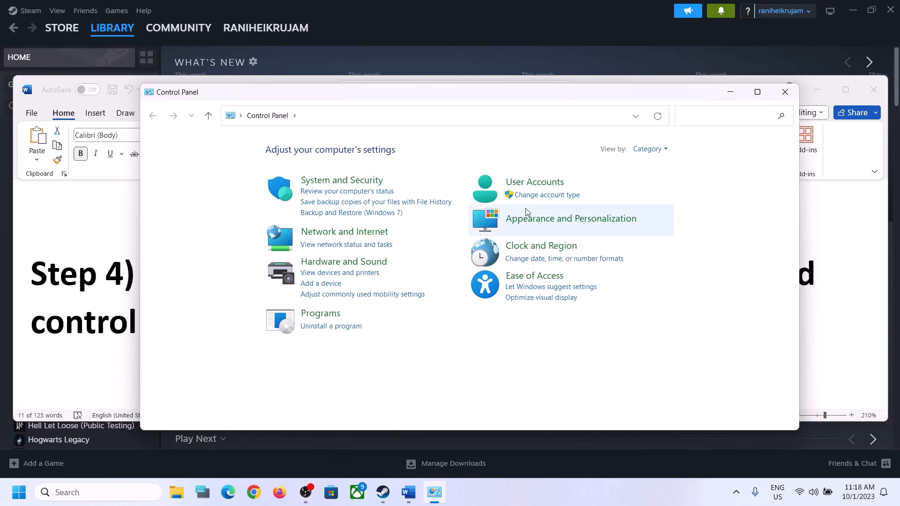
click(339, 261)
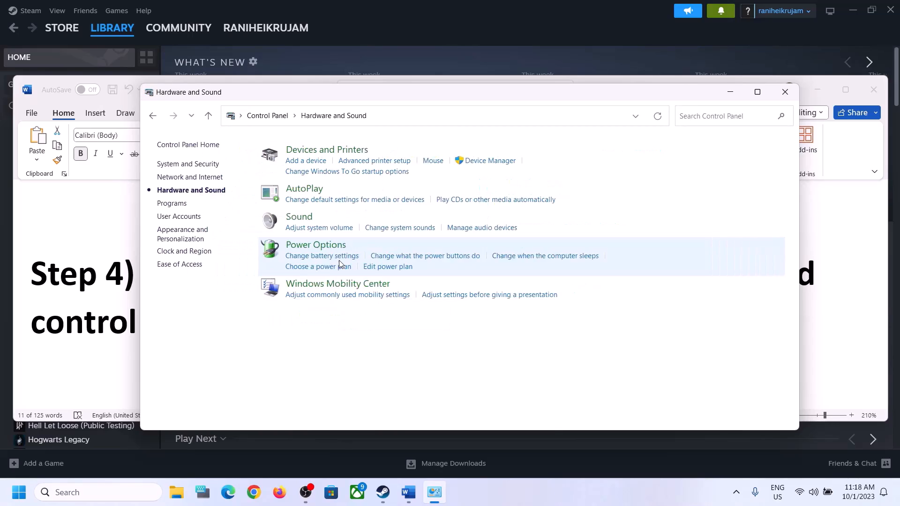
click(320, 215)
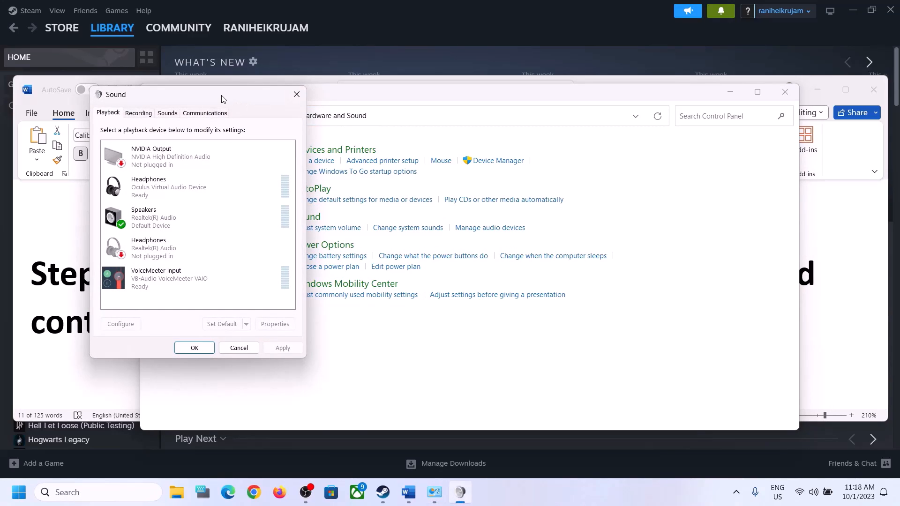
drag(225, 98, 426, 82)
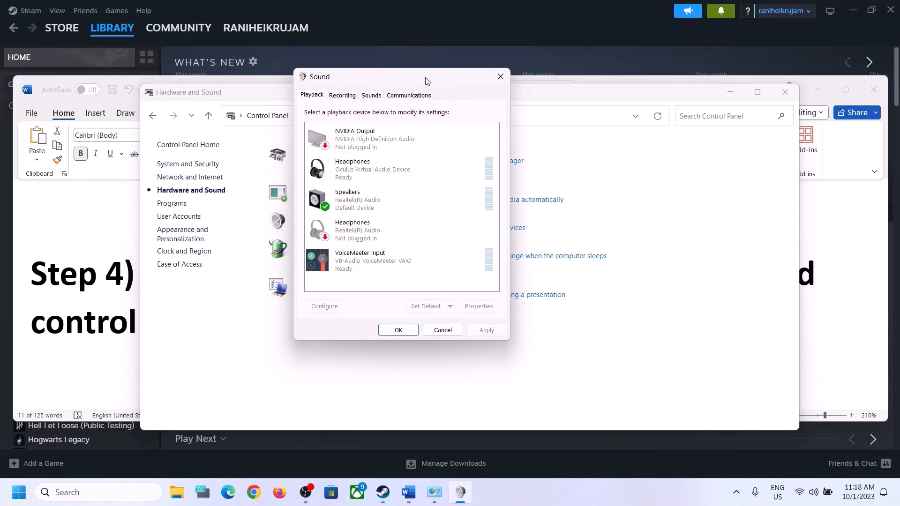
Step: Select the default Realtek Speakers playback device and open its advanced properties
click(365, 208)
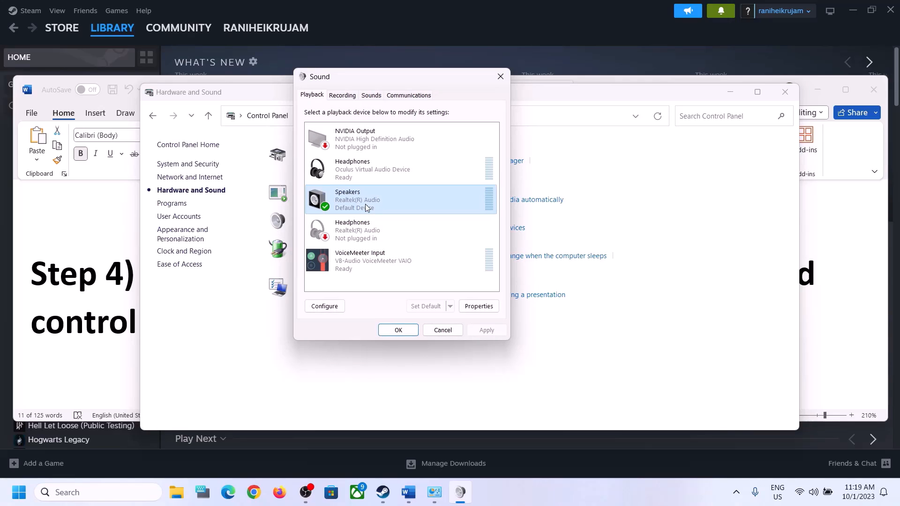
click(363, 173)
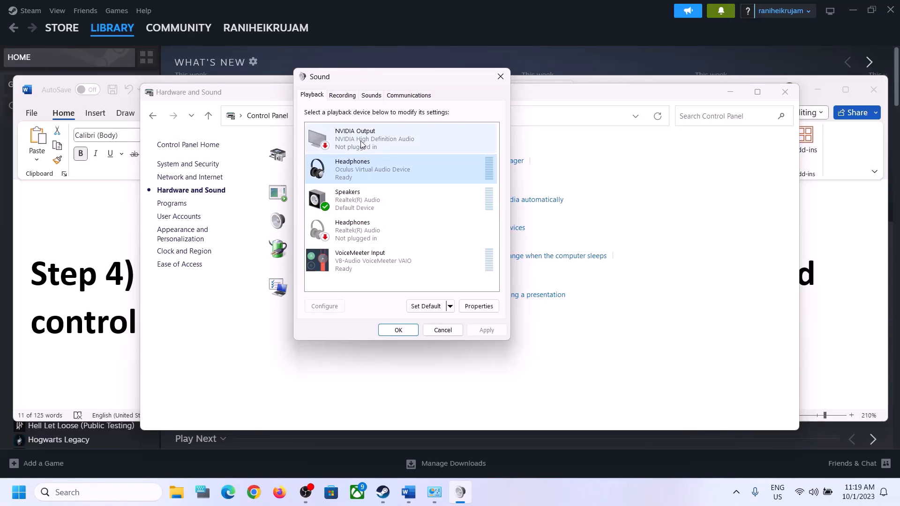
click(346, 211)
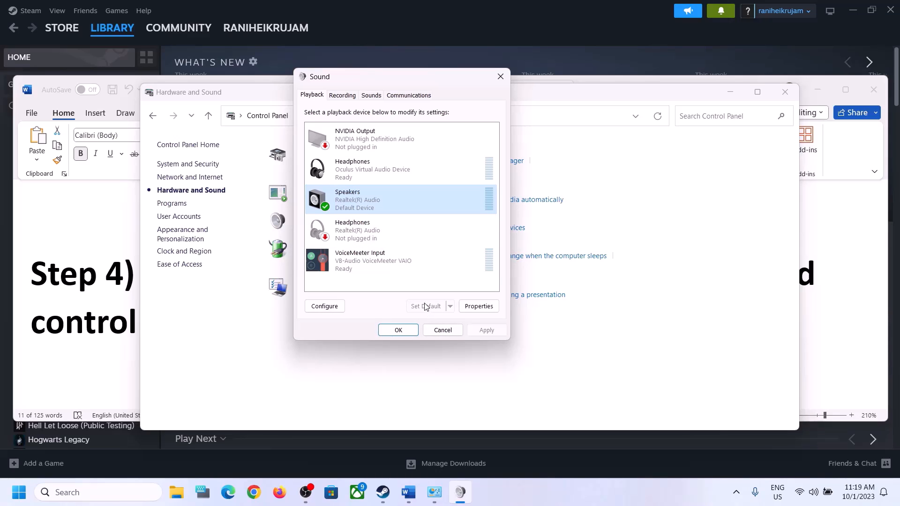
right_click(367, 205)
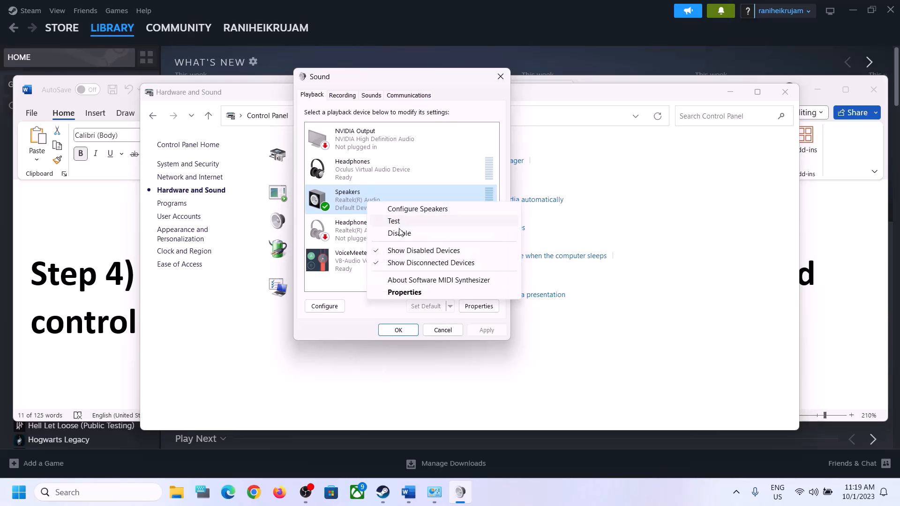
click(405, 292)
click(379, 140)
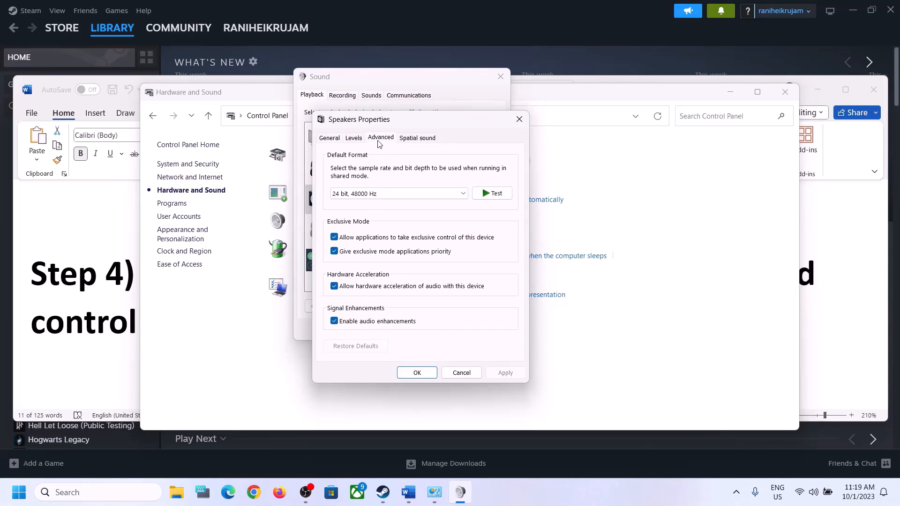
Step: Set the speakers' default format to 16 bit, 48000 Hz and apply it
click(463, 194)
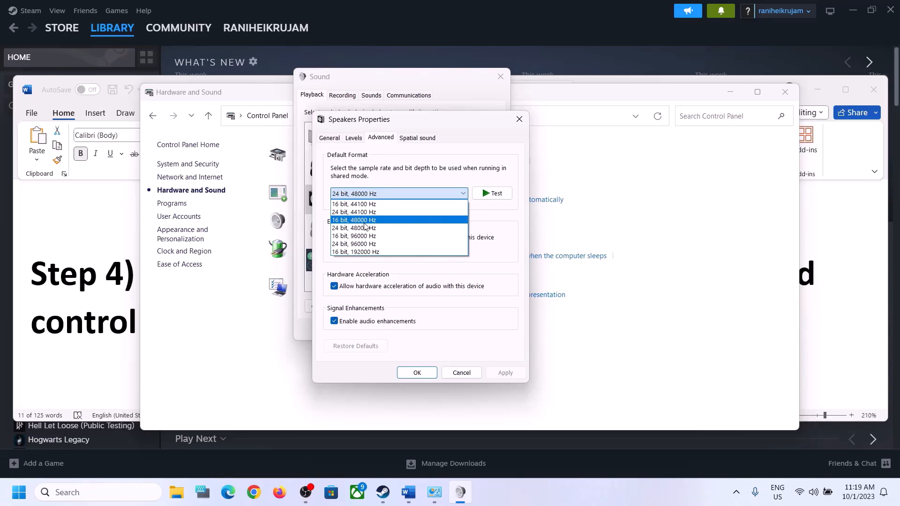
click(365, 221)
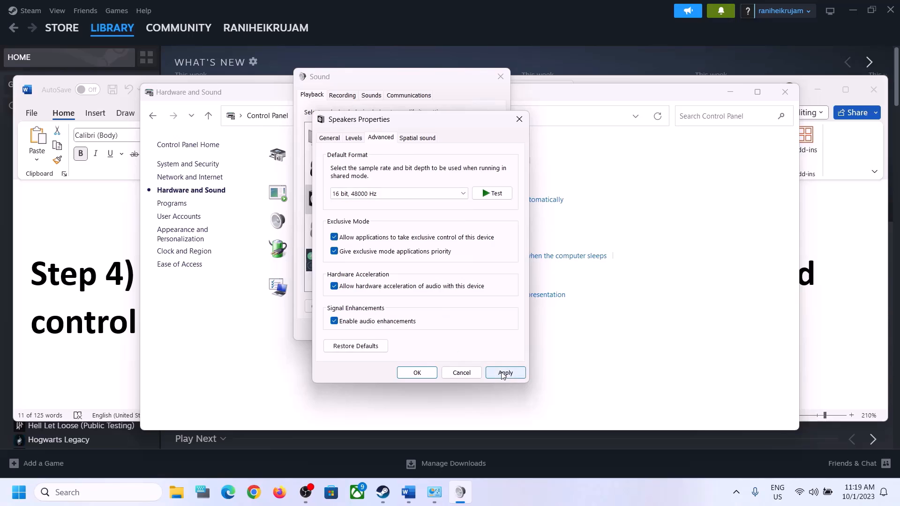
click(501, 372)
Step: Set the speakers' default format to 24 bit, 48000 Hz, apply it, and close the sound dialogs and Control Panel
click(389, 194)
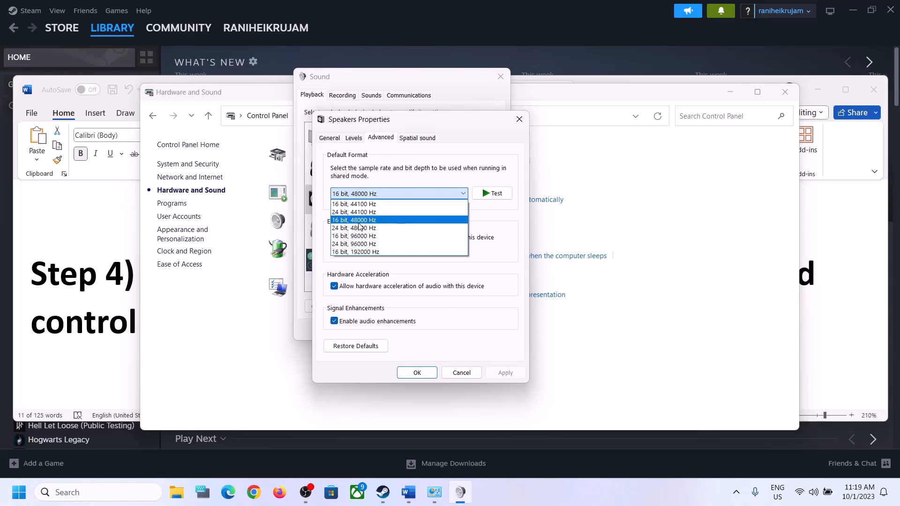
click(354, 228)
click(508, 374)
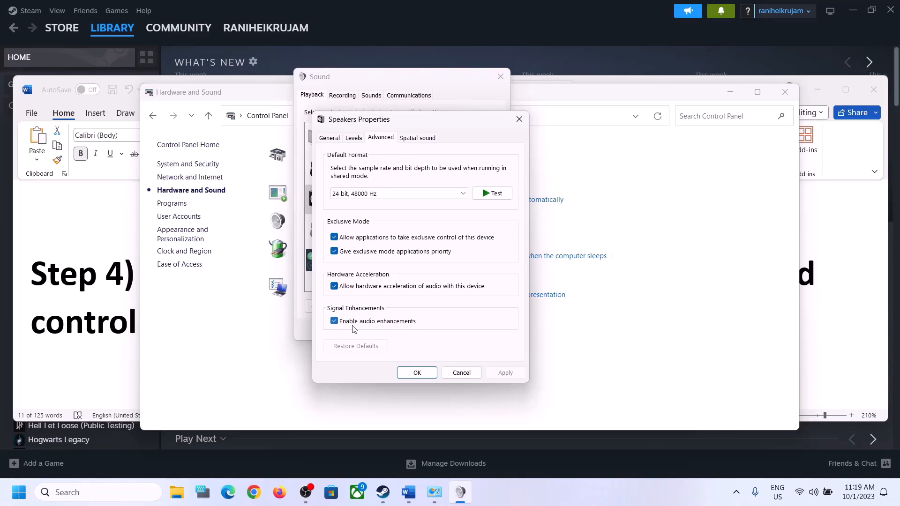
click(417, 372)
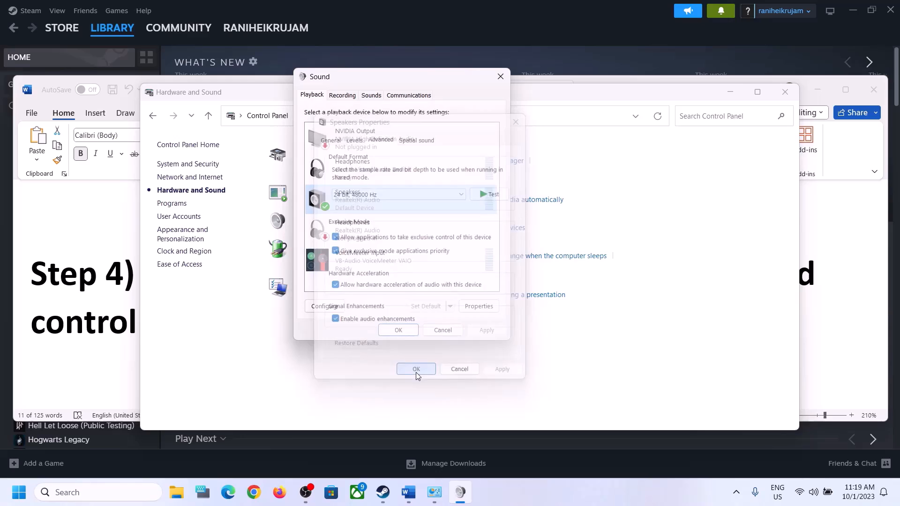
click(411, 329)
click(795, 88)
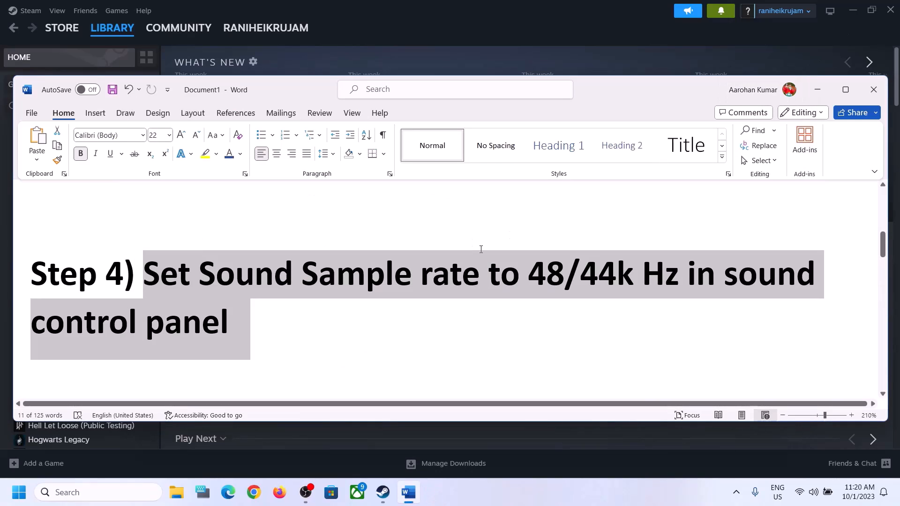
Step: Review the 48/44k Hz rate in Step 4 and the controller instructions in Step 5, highlighting the key phrases
drag(510, 277, 679, 274)
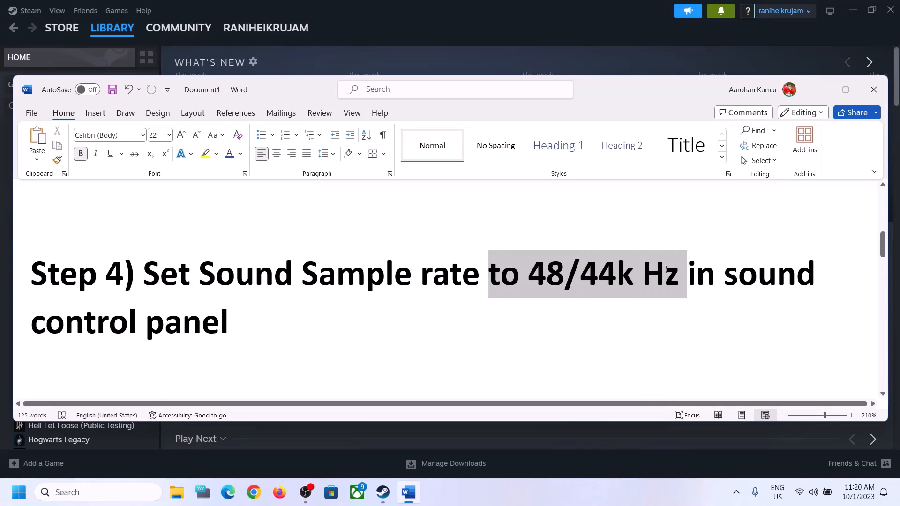
click(277, 305)
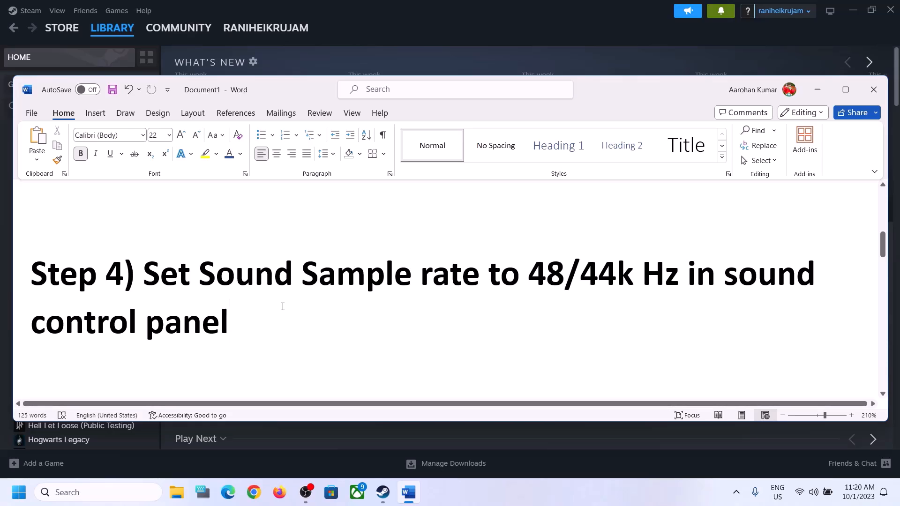
scroll(281, 306, down, 1)
scroll(283, 306, down, 2)
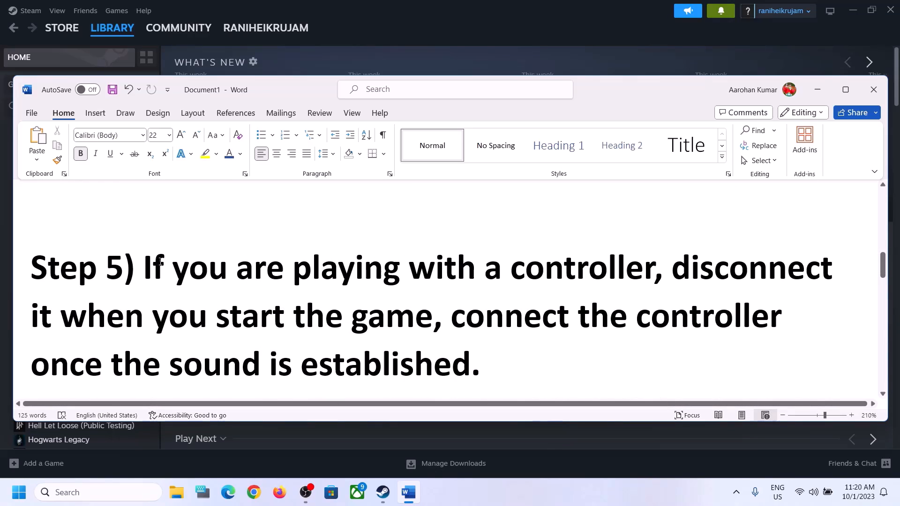
drag(160, 262, 414, 326)
click(676, 270)
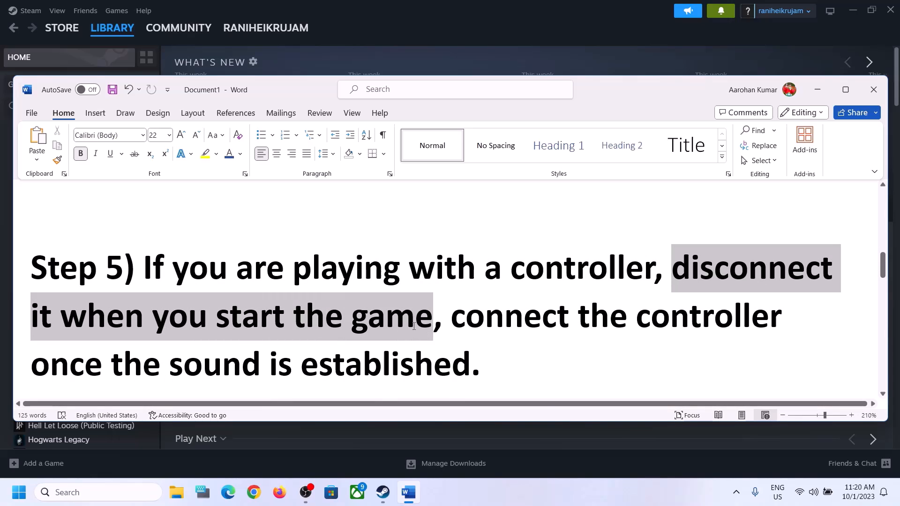
click(711, 264)
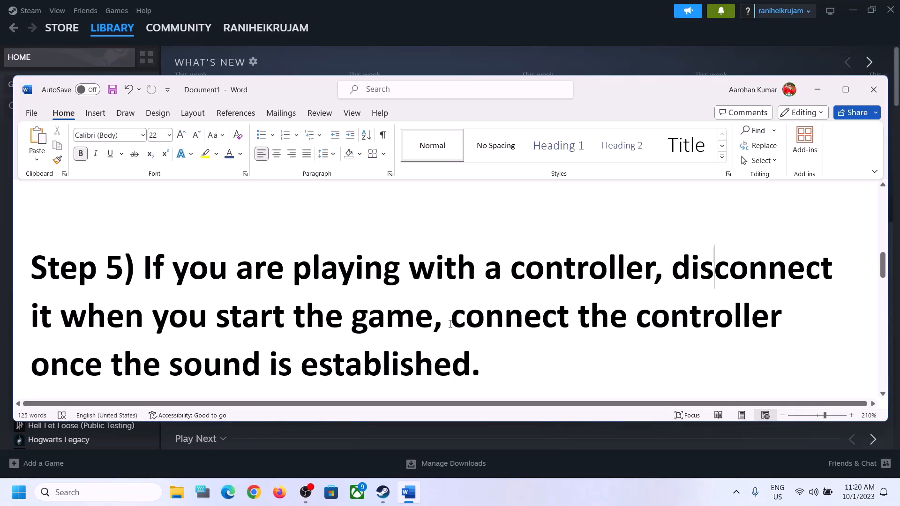
drag(450, 323, 785, 323)
drag(31, 365, 384, 367)
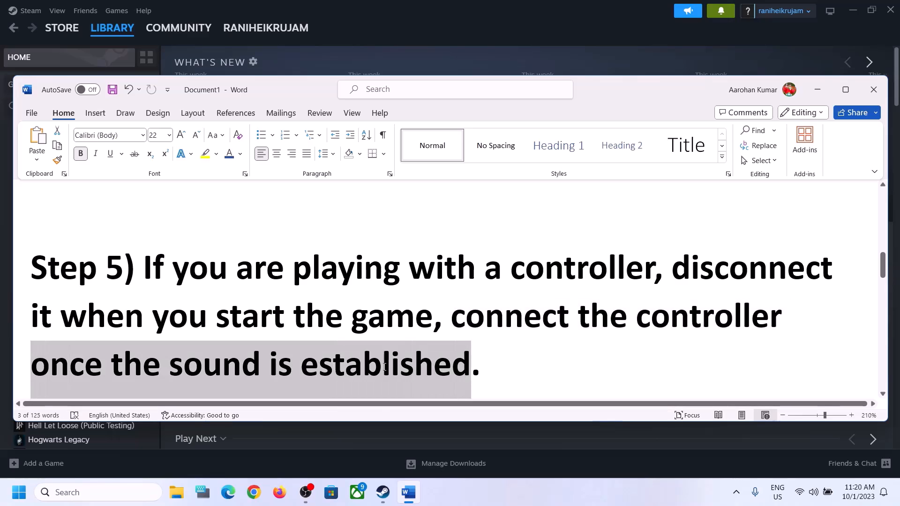
Step: Highlight "off Spatial Sound" in the Step 6 line of the notes
click(266, 274)
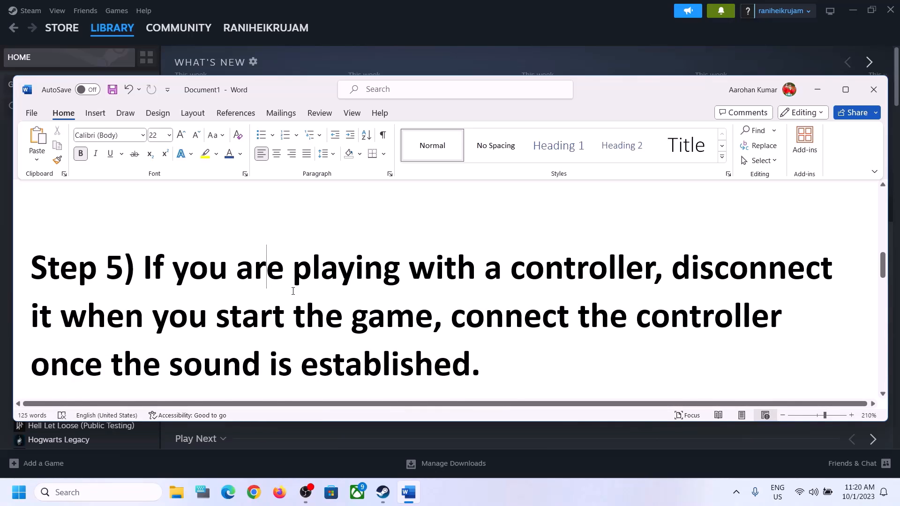
scroll(293, 291, down, 4)
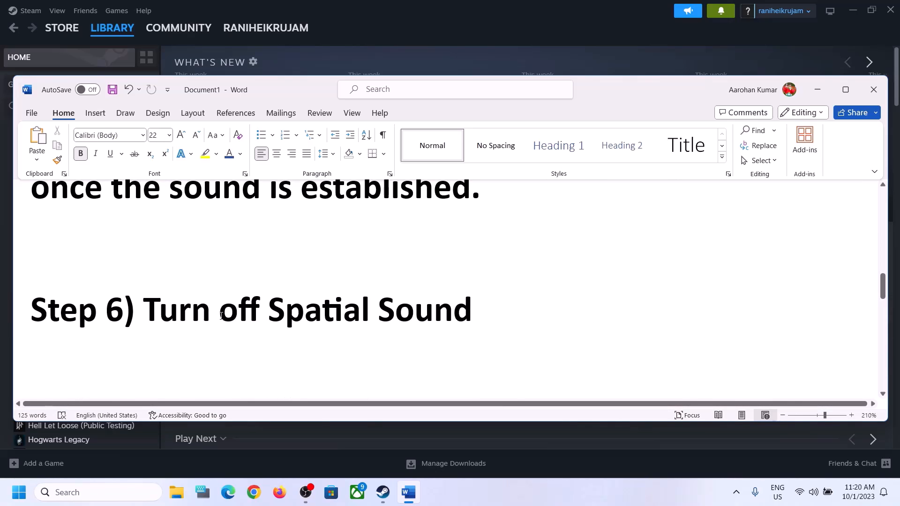
drag(220, 316, 497, 323)
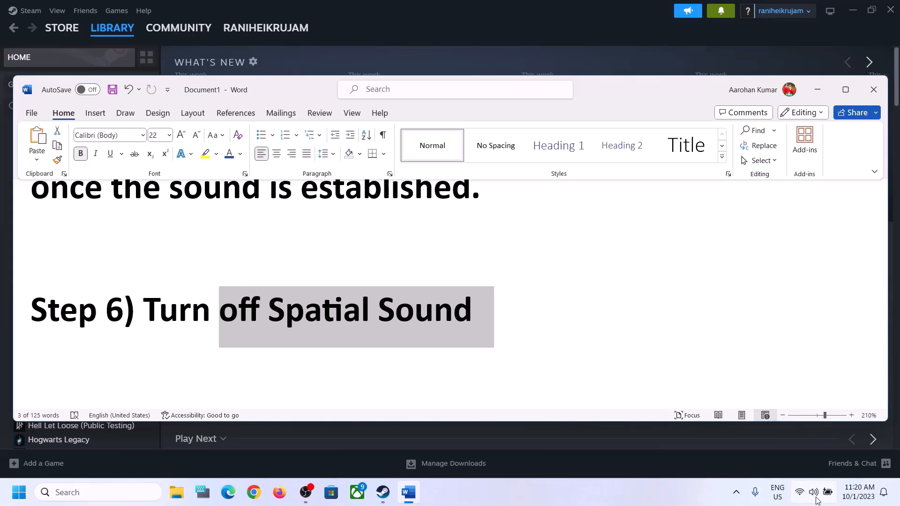
right_click(816, 500)
click(812, 460)
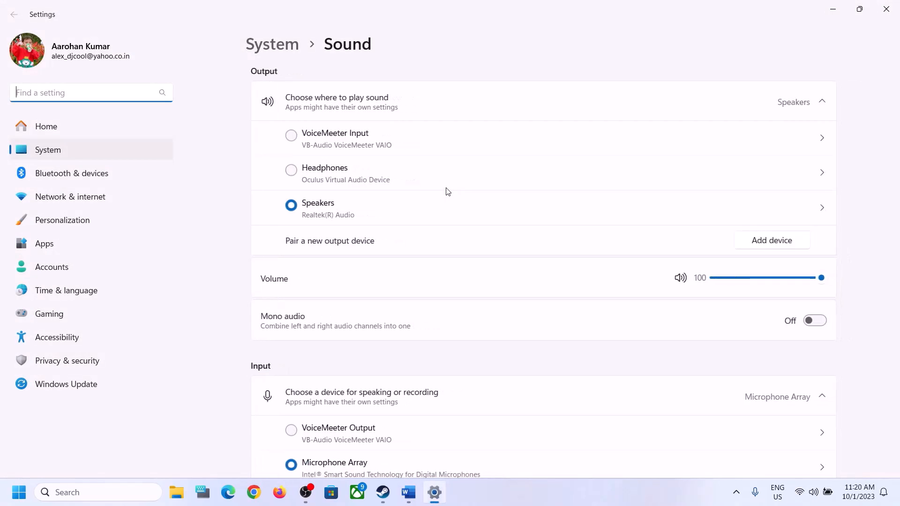
click(886, 9)
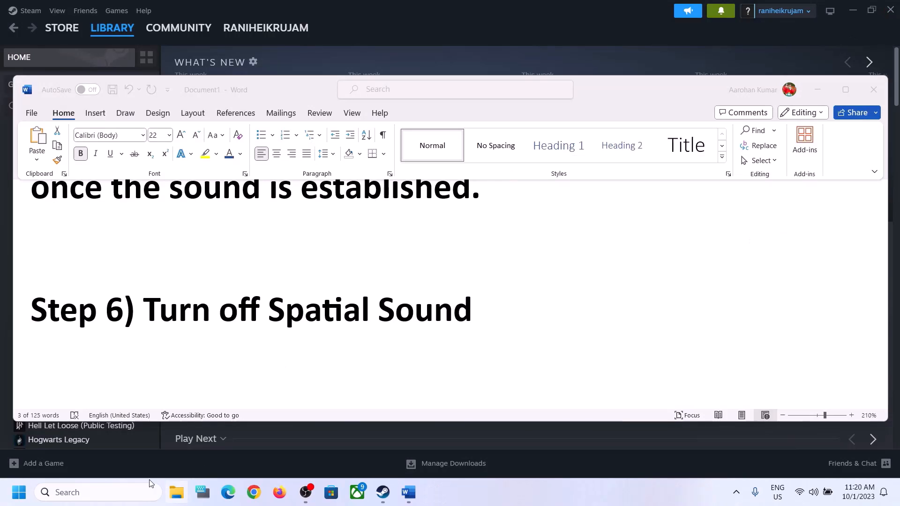
Step: Open Control Panel and bring up the Sound settings under Hardware and Sound
click(96, 497)
text(control)
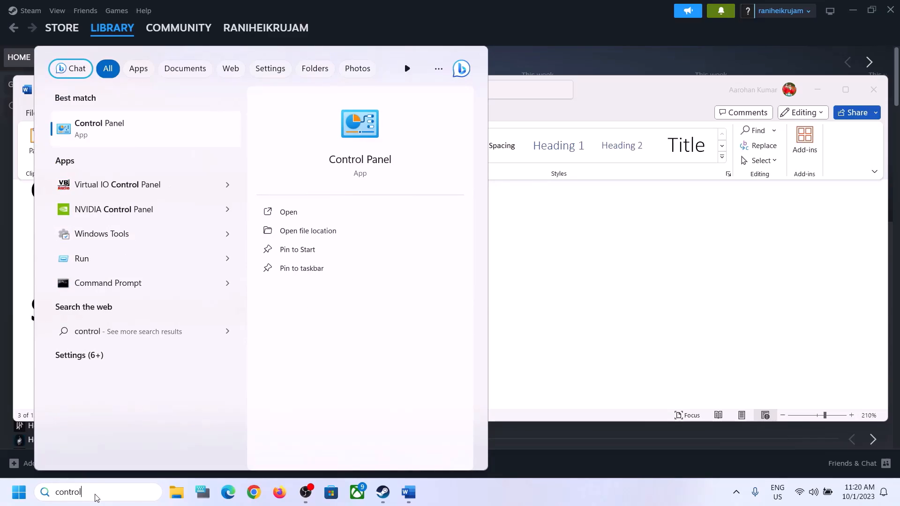
key(Return)
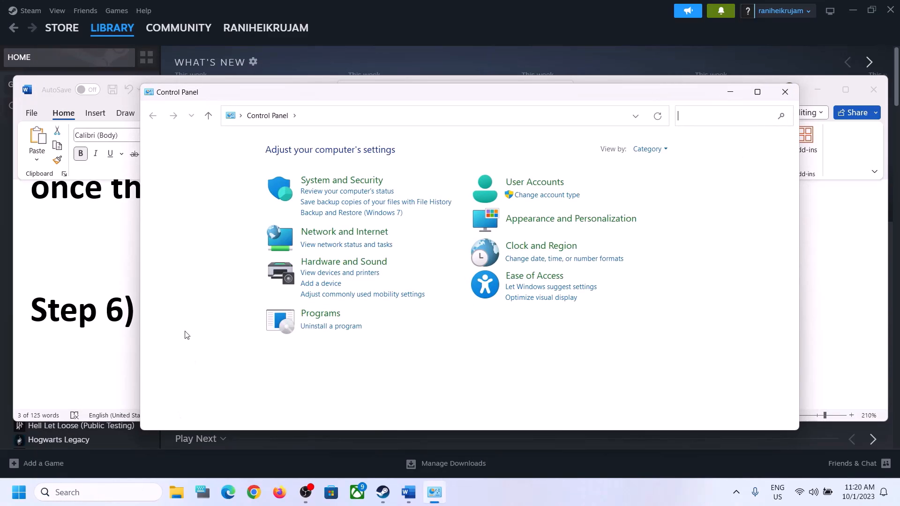
click(347, 264)
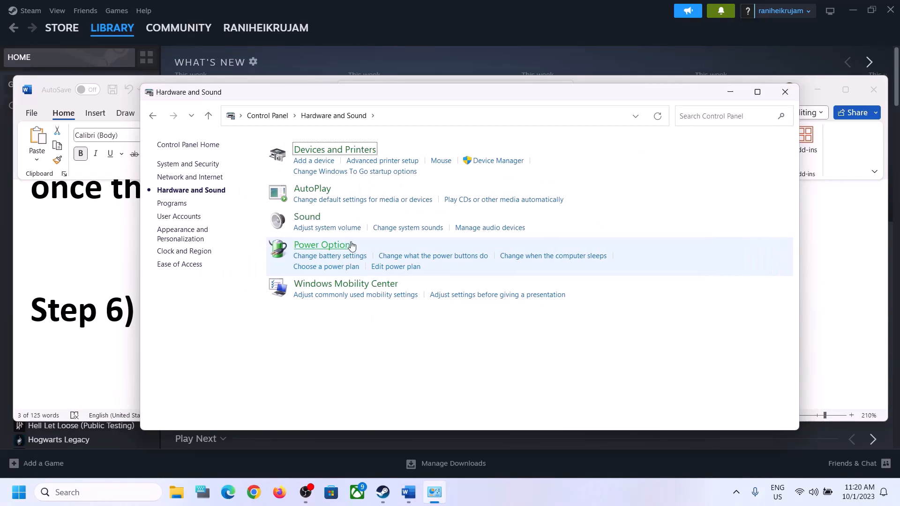
click(312, 227)
click(247, 9)
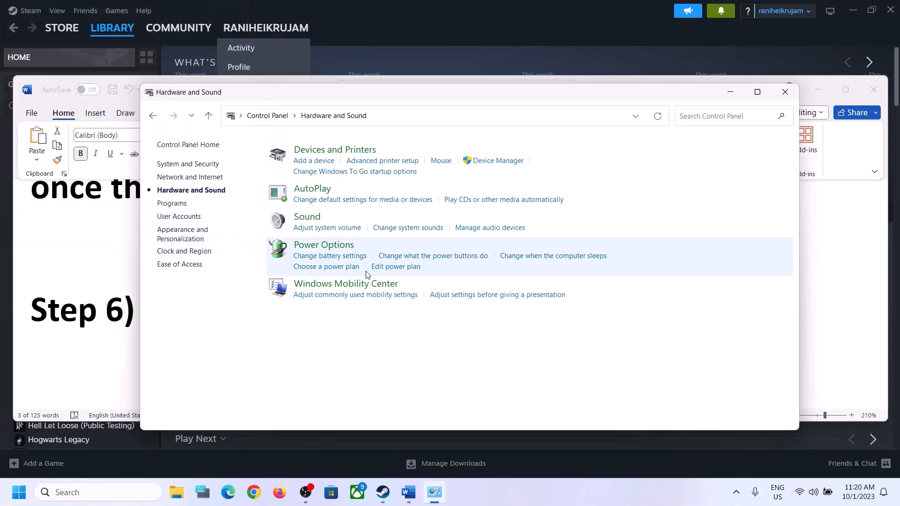
click(314, 218)
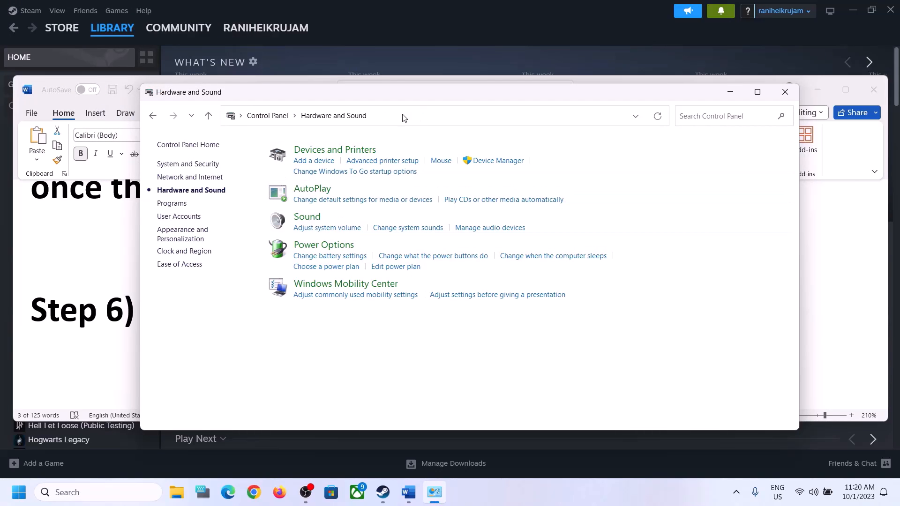
drag(151, 39, 445, 73)
Step: Set the Realtek speakers' spatial sound format to Off, confirm it, and close the Sound dialog
click(392, 202)
right_click(391, 198)
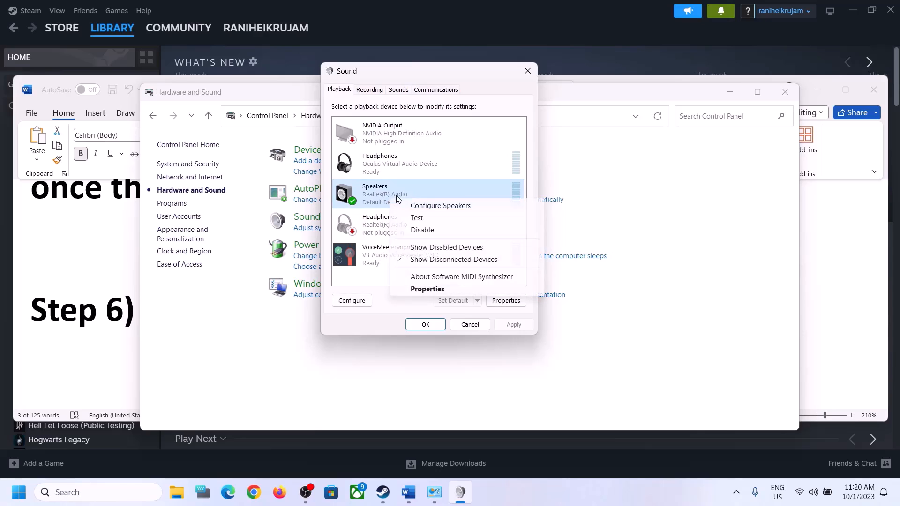
click(427, 289)
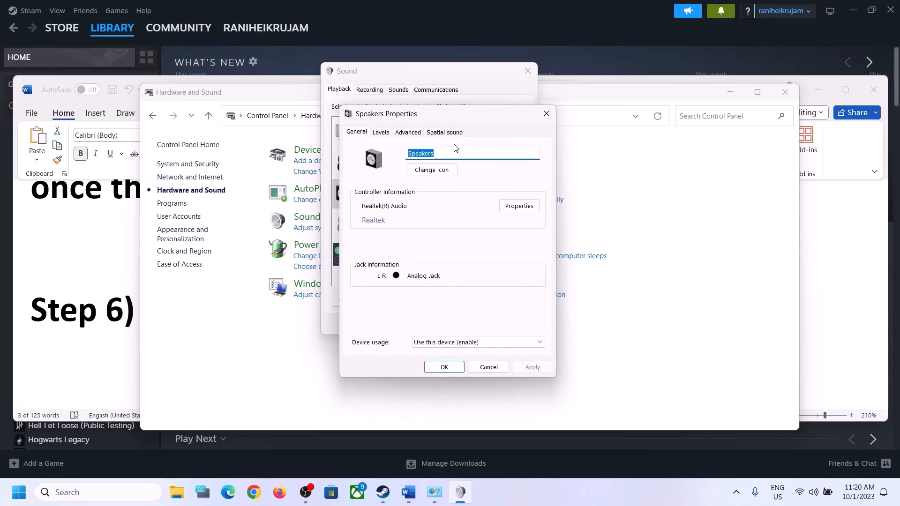
click(444, 132)
click(438, 188)
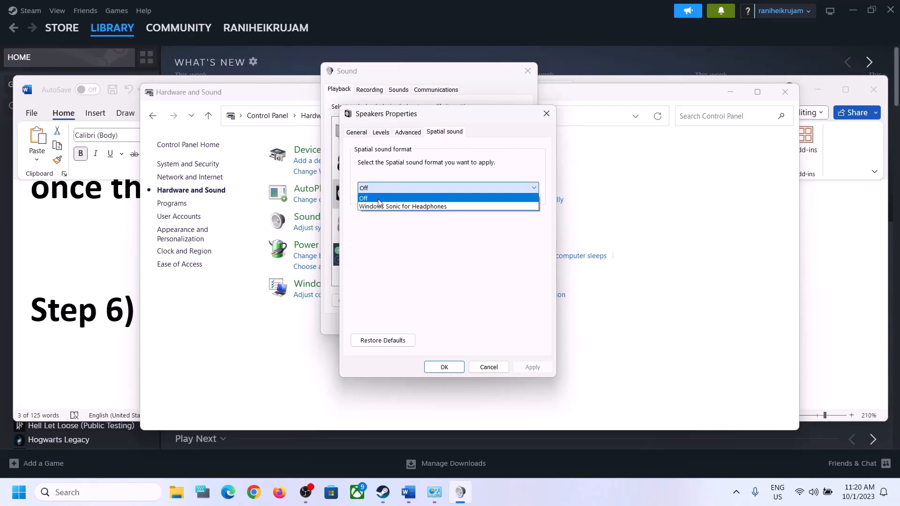
click(379, 196)
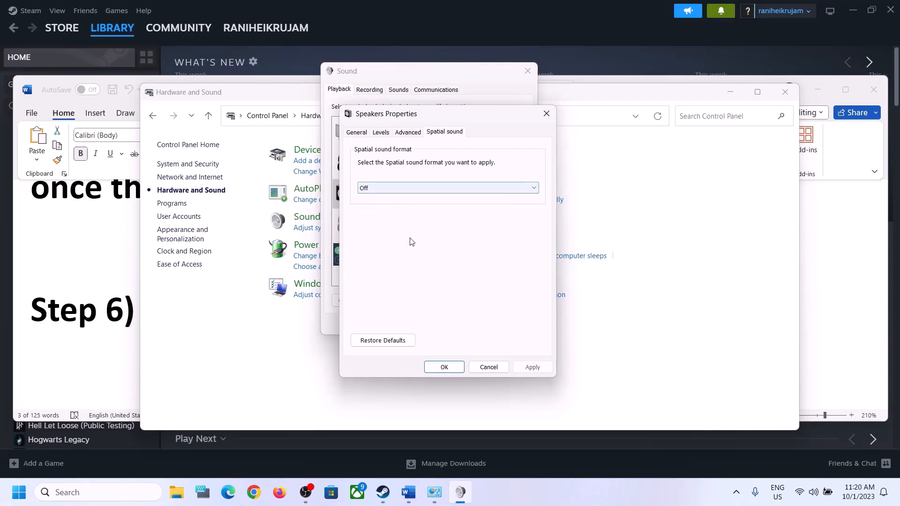
click(453, 369)
click(527, 71)
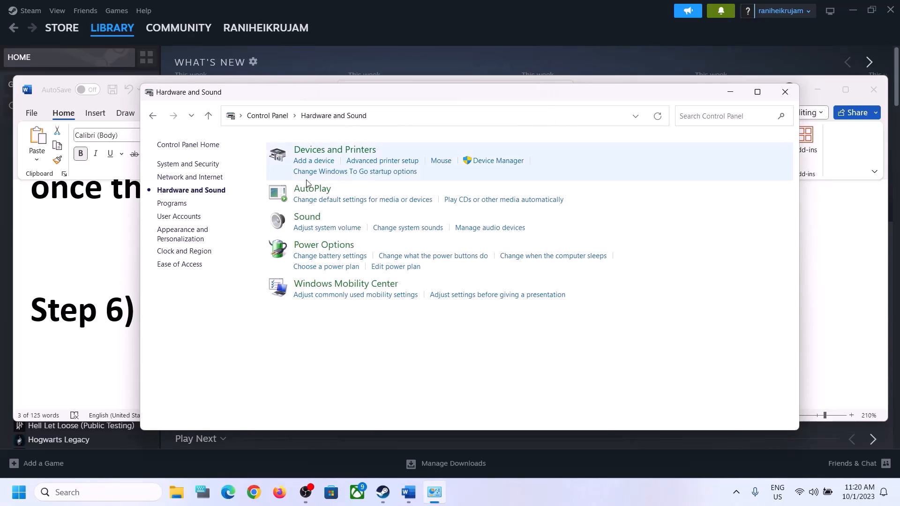
Step: Return to the notes and review Step 7, highlighting "Oculus/voicemeeter" and the recording and playback wording
click(92, 295)
scroll(343, 320, down, 5)
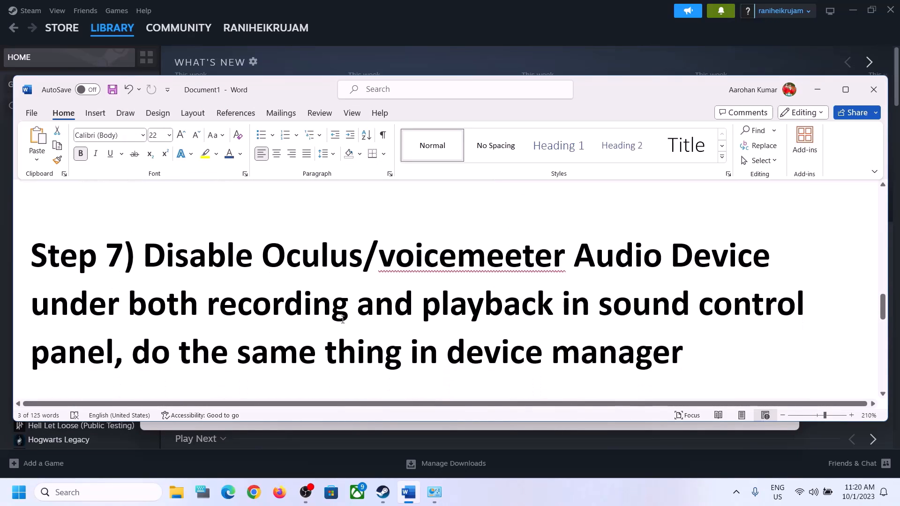
scroll(343, 320, up, 1)
drag(265, 250, 568, 257)
drag(208, 305, 525, 307)
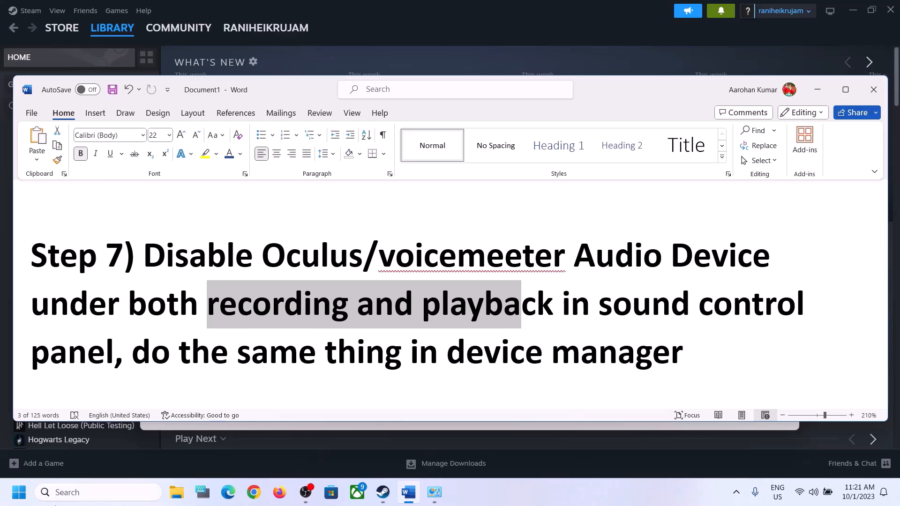
Step: Reopen the Sound dialog from Control Panel's Hardware and Sound section to show the playback devices
click(113, 493)
text(cont)
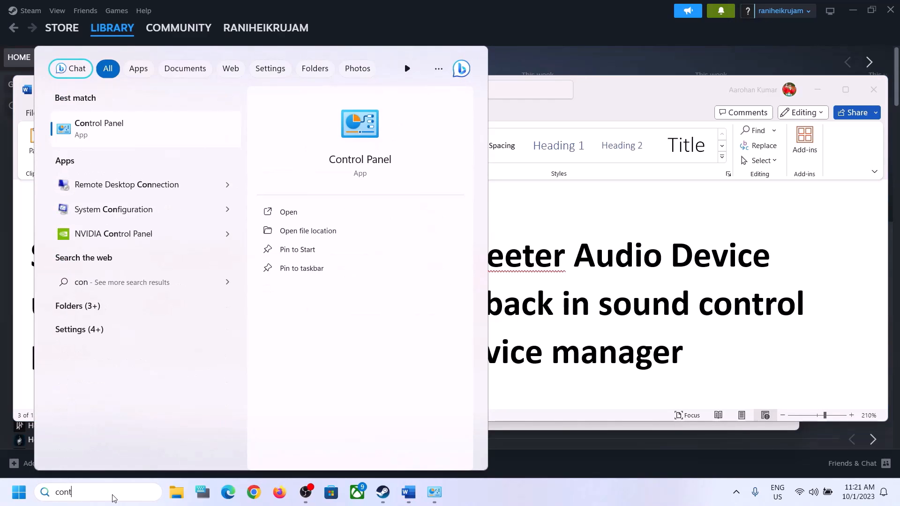
text(rol)
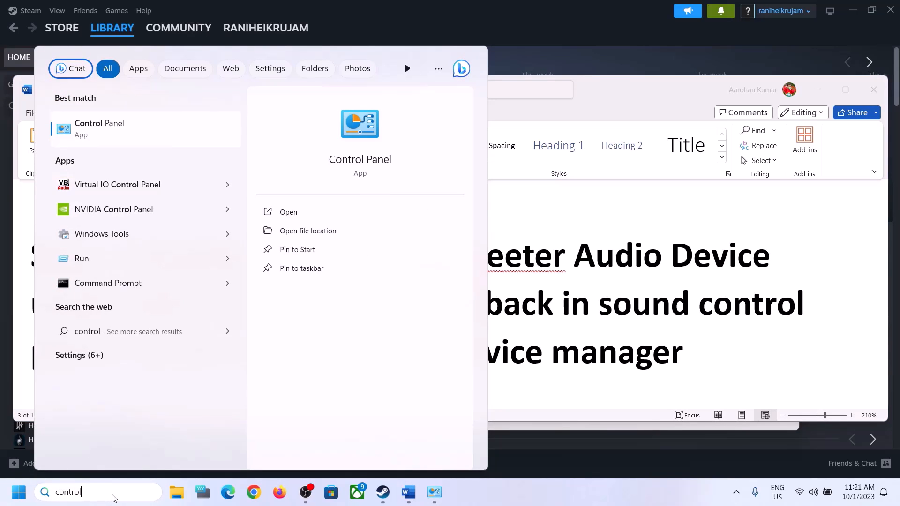
key(Return)
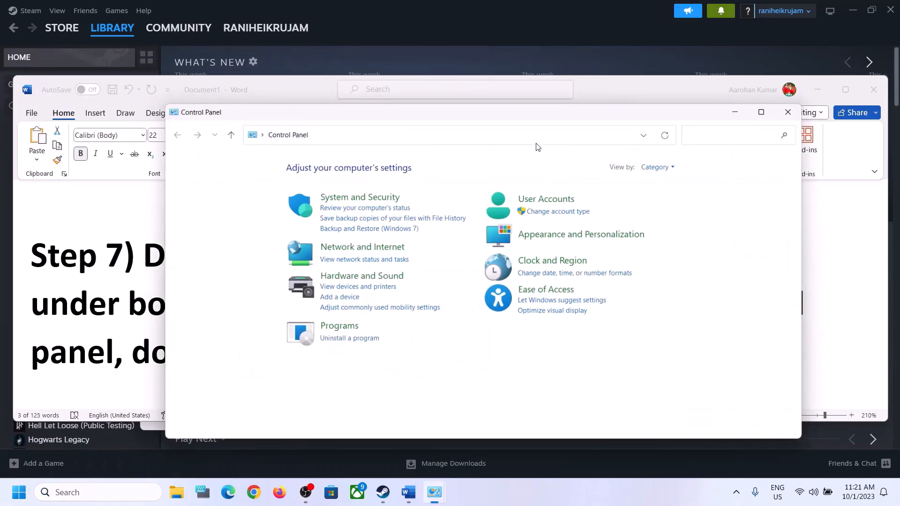
click(355, 277)
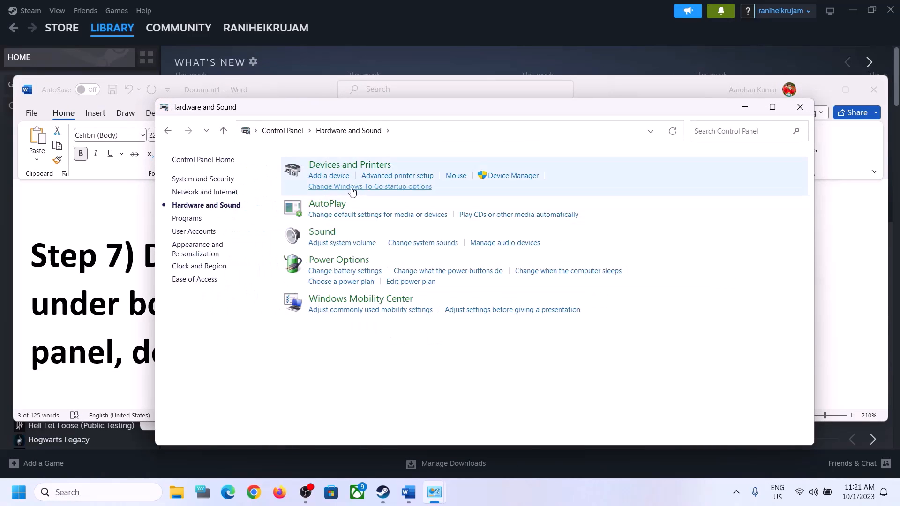
click(323, 233)
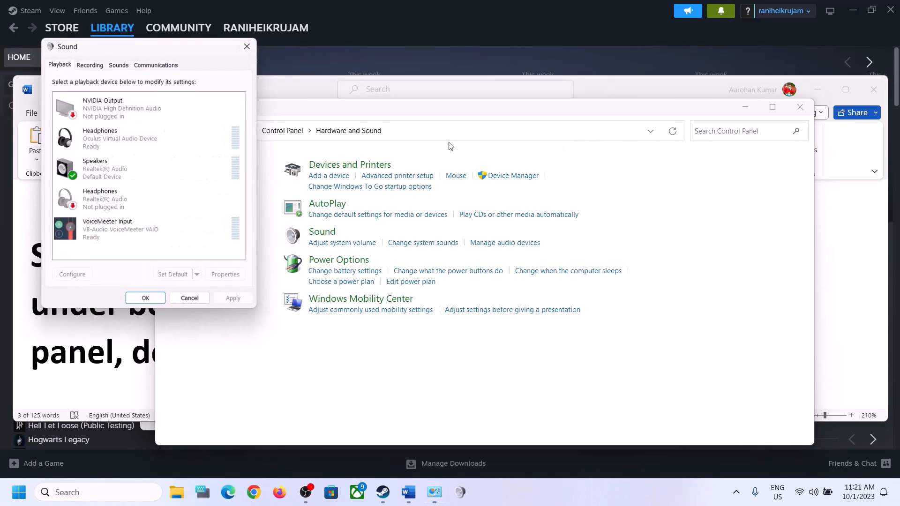
drag(196, 49, 515, 96)
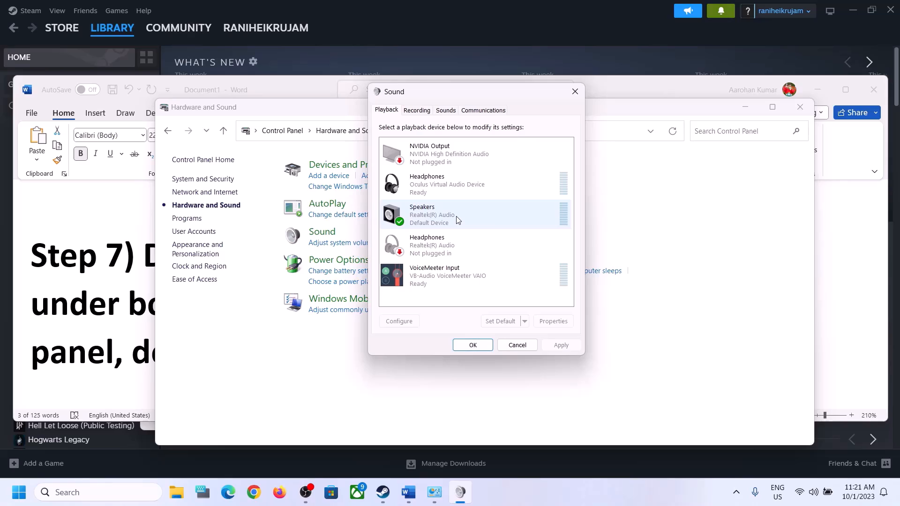
Step: Disable the Oculus Virtual Audio Device headphones and the Realtek(R) Audio headphones among the playback devices
click(445, 188)
right_click(445, 188)
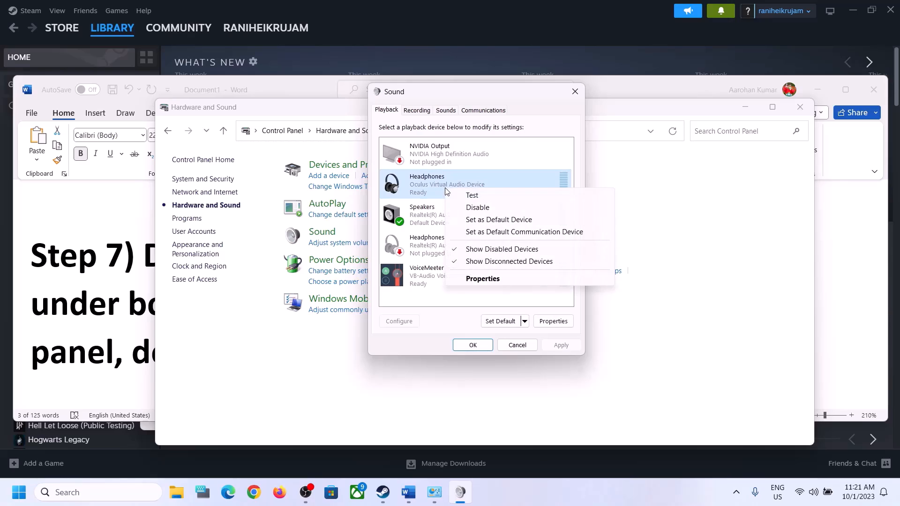
click(476, 208)
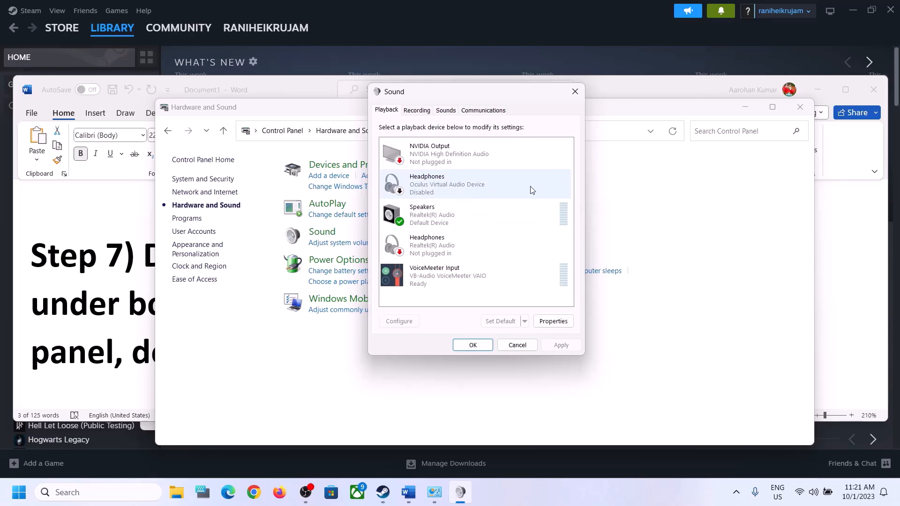
click(421, 257)
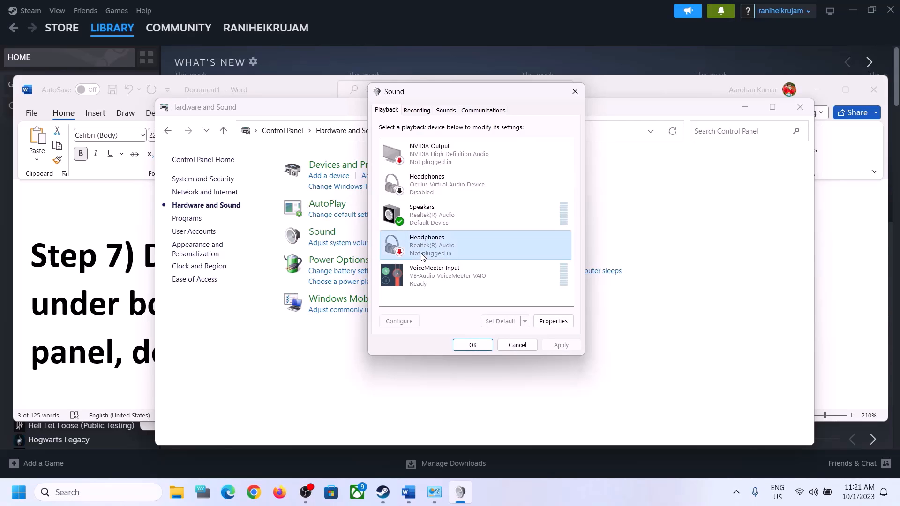
right_click(435, 250)
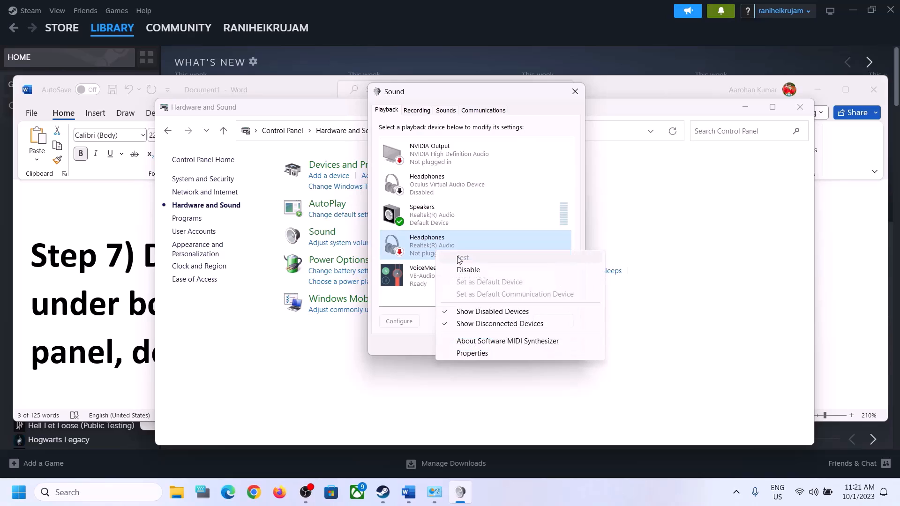
click(466, 270)
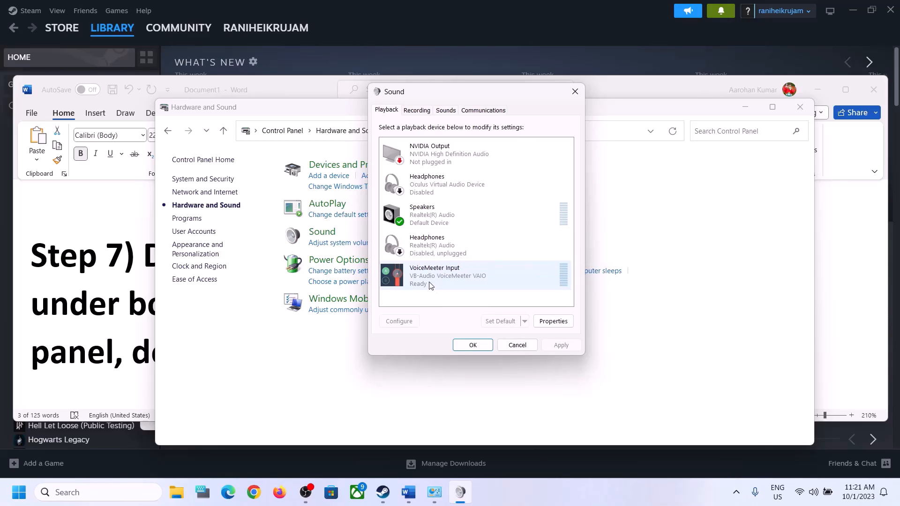
Step: Disable the VoiceMeeter Input and NVIDIA Output playback devices
click(440, 281)
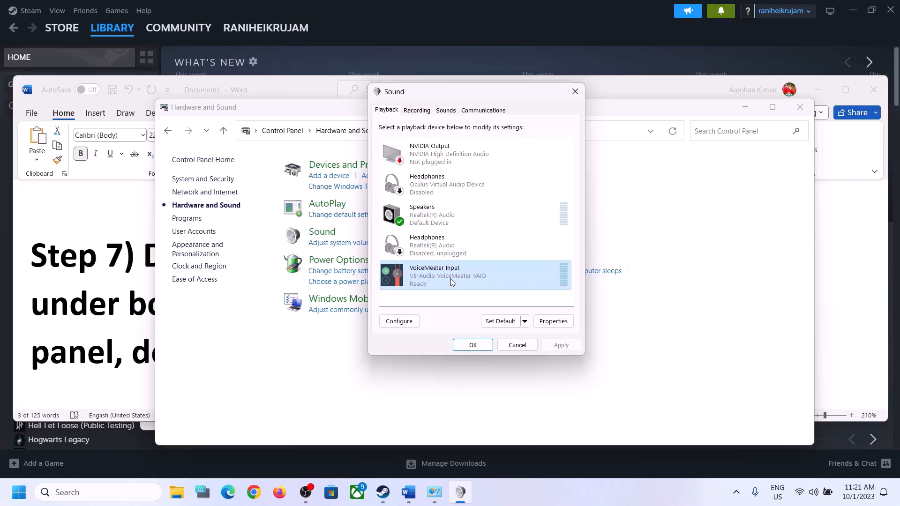
right_click(451, 278)
click(483, 311)
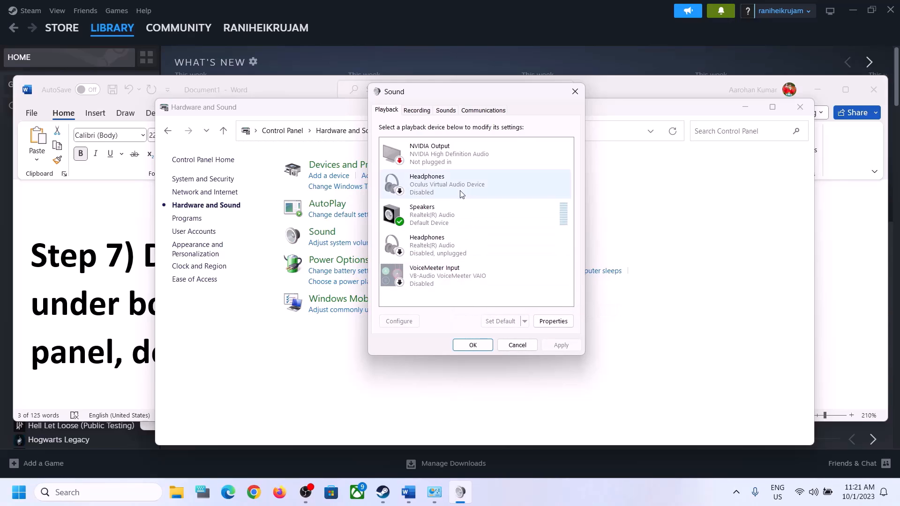
click(427, 221)
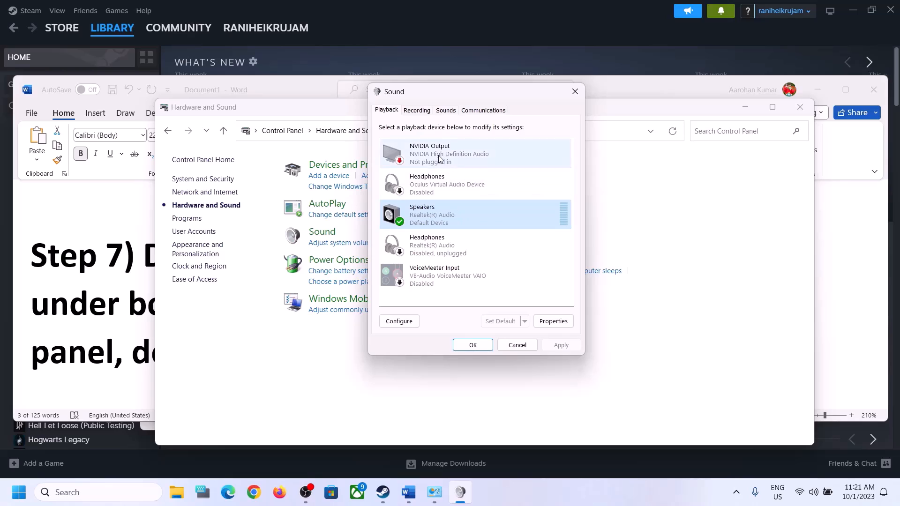
click(456, 153)
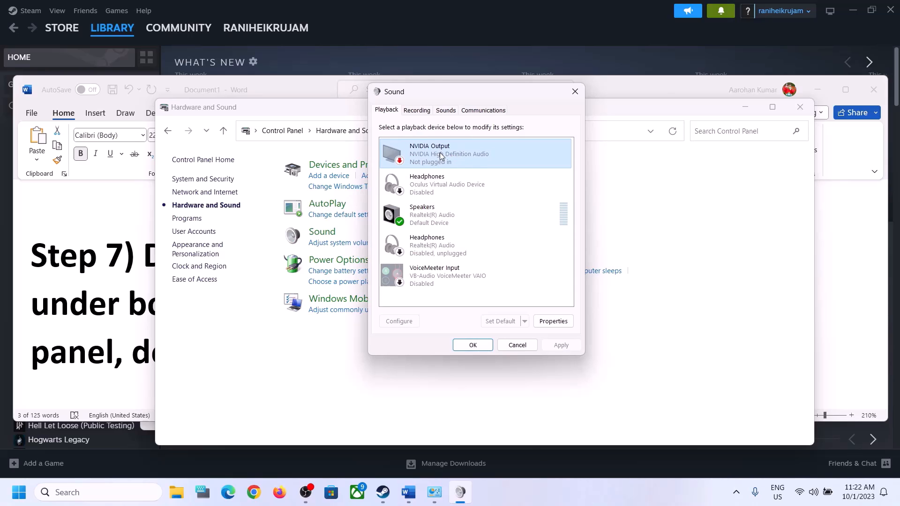
right_click(441, 156)
click(476, 172)
Step: Select the default Realtek(R) Audio speakers, leave them enabled, and close the Sound dialog
click(429, 224)
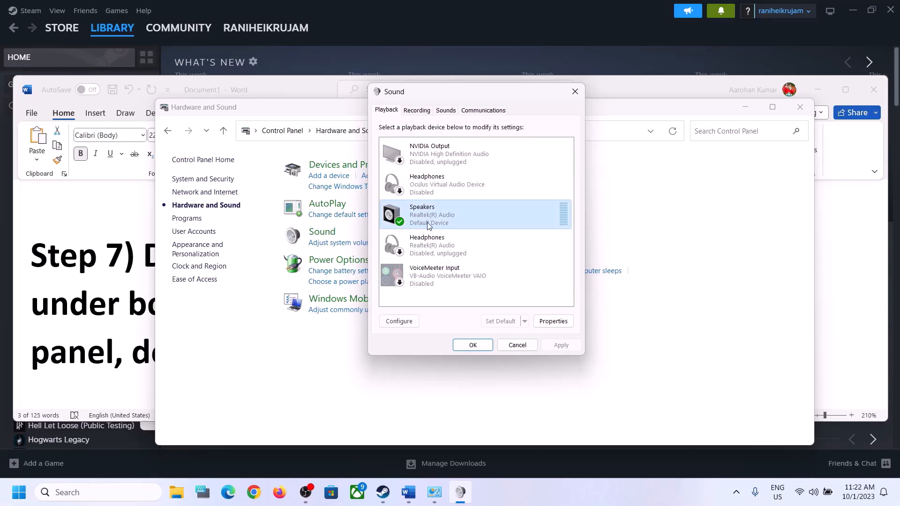
right_click(438, 218)
click(420, 220)
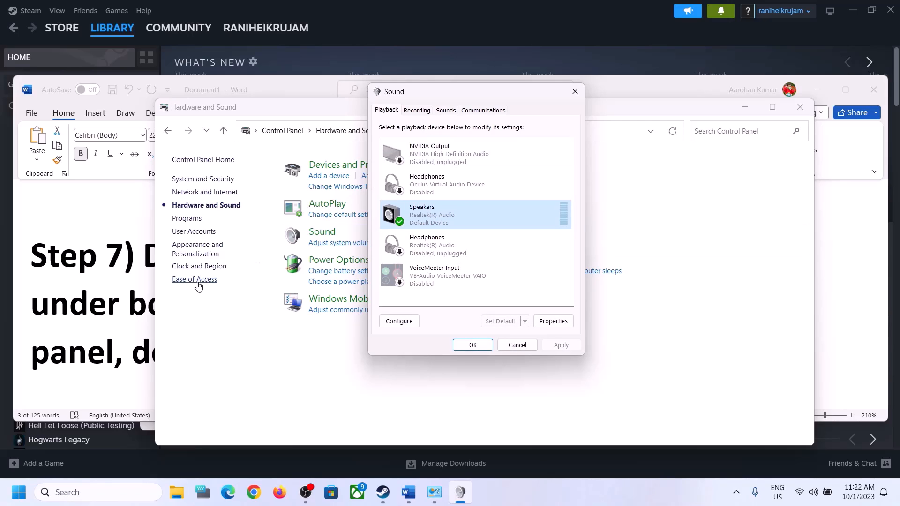
click(575, 91)
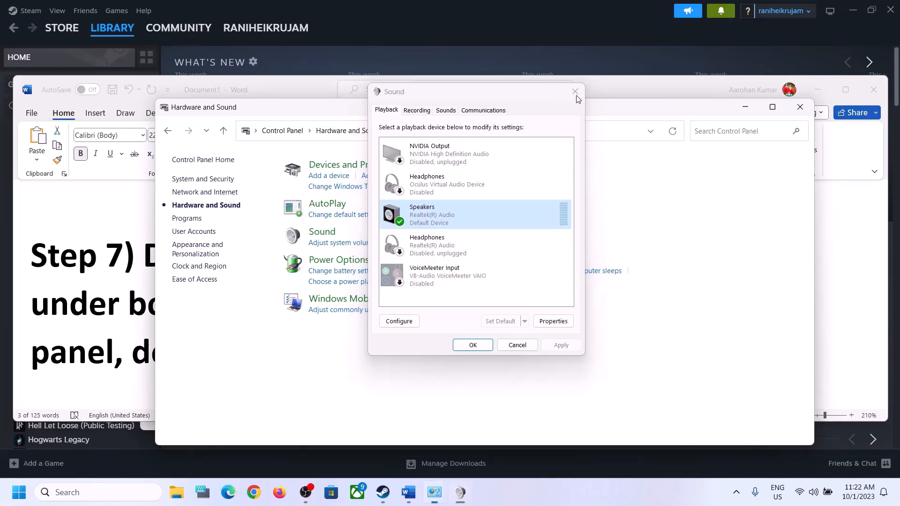
Step: Open Device Manager and expand the Sound, video and game controllers category
right_click(24, 500)
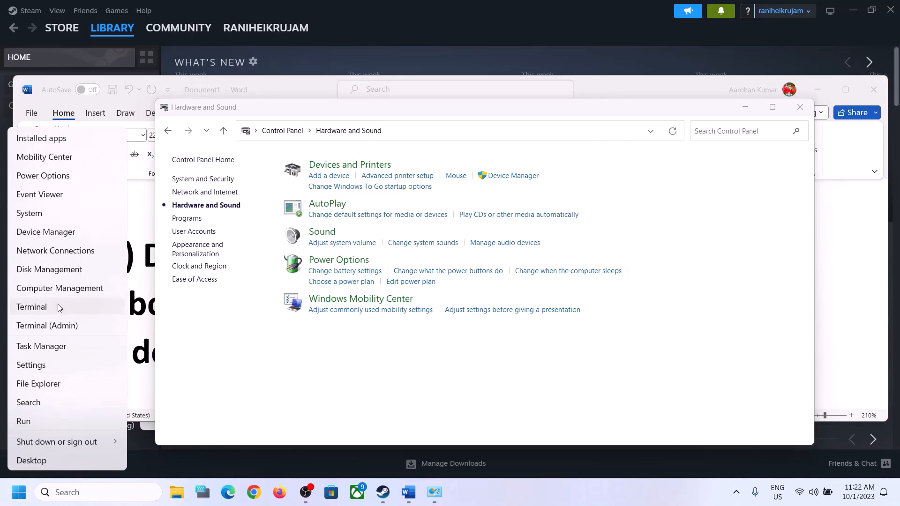
click(56, 230)
drag(357, 41, 623, 80)
scroll(450, 308, down, 1)
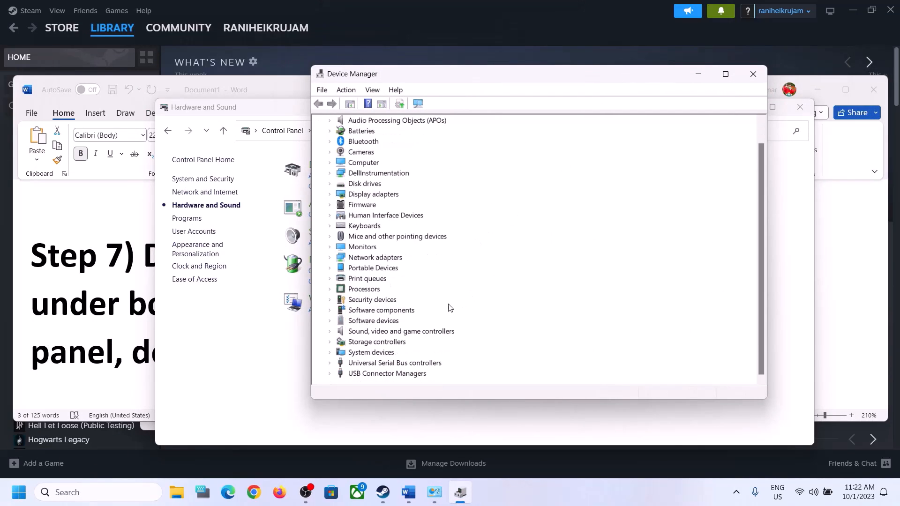
click(401, 333)
click(329, 331)
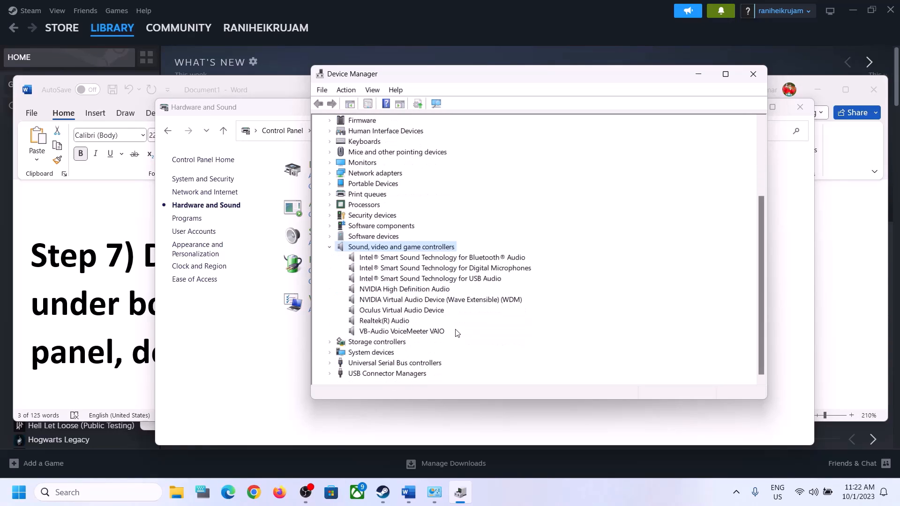
Step: Disable the VB-Audio VoiceMeeter VAIO device under Sound, video and game controllers and confirm the disabling
click(381, 321)
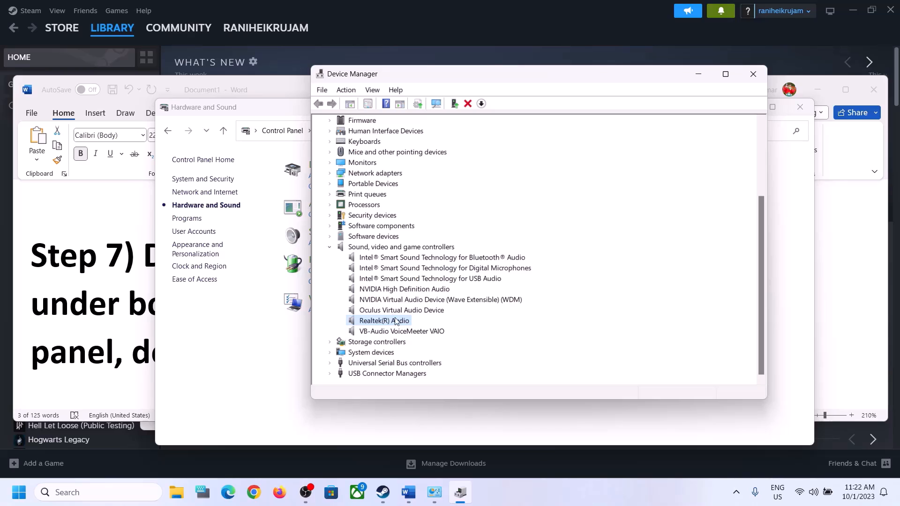
click(389, 331)
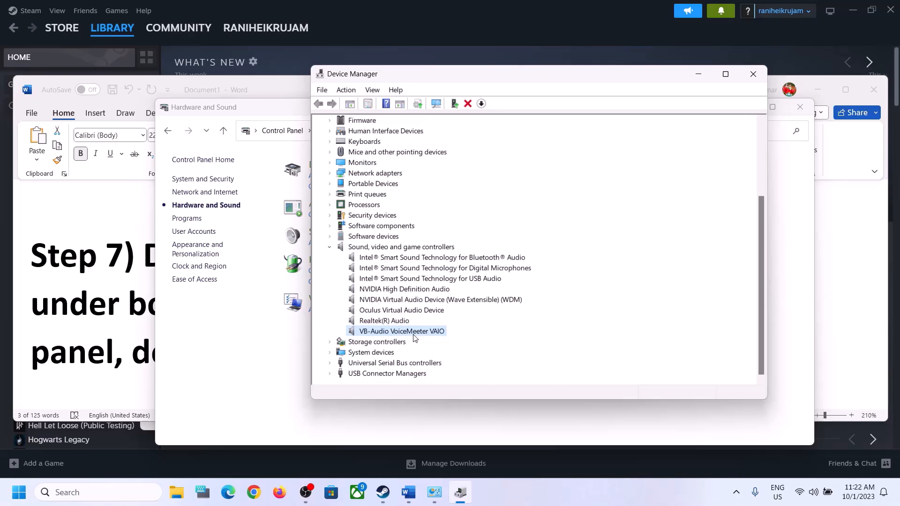
right_click(414, 337)
click(468, 358)
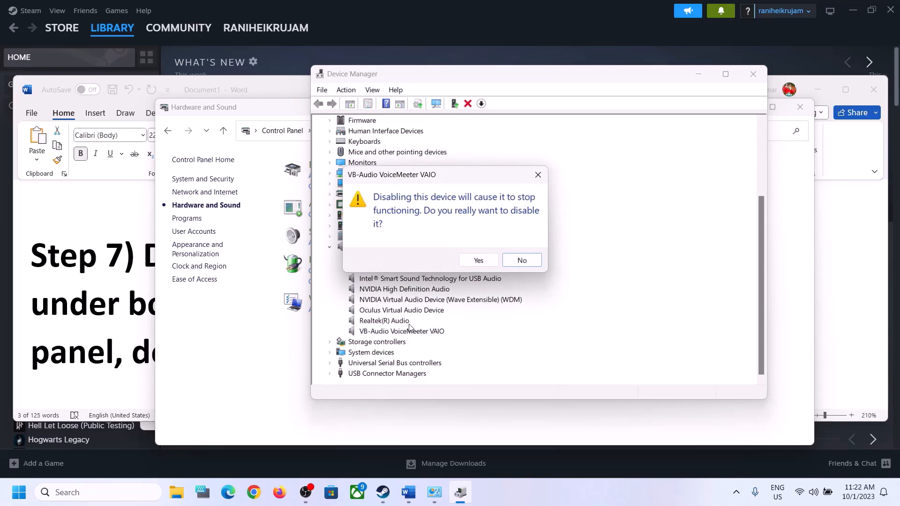
click(467, 263)
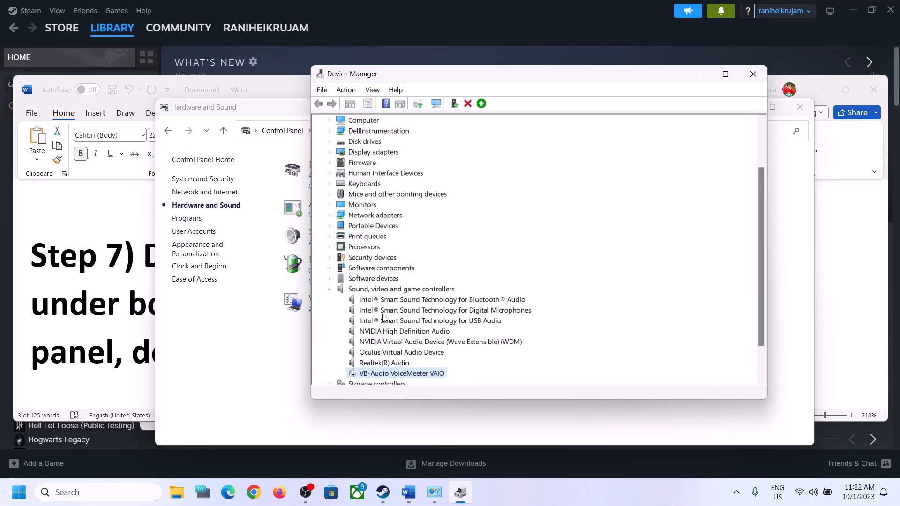
Step: Disable the Oculus Virtual Audio Device under Sound, video and game controllers and confirm the disabling
click(389, 356)
right_click(395, 358)
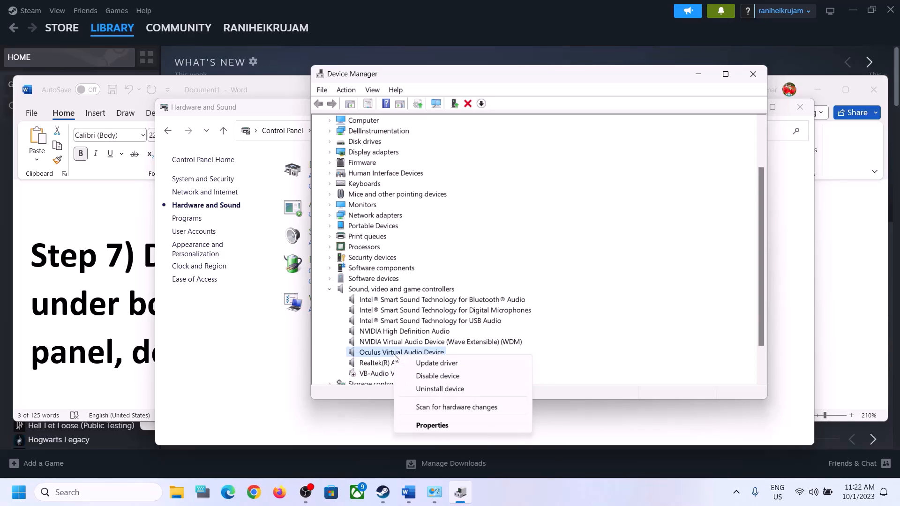
click(437, 376)
click(471, 264)
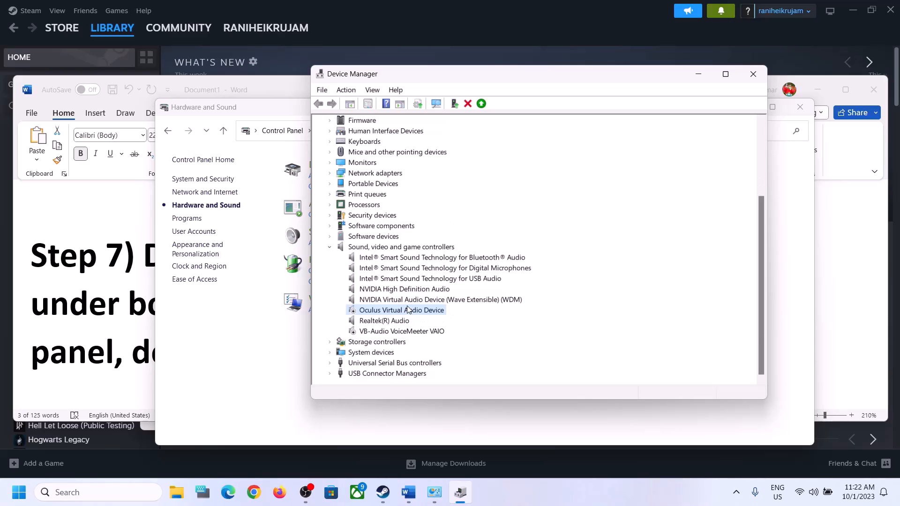
Step: Disable the NVIDIA Virtual Audio Device (Wave Extensible) (WDM) and the NVIDIA High Definition Audio device
click(401, 303)
right_click(401, 304)
click(452, 319)
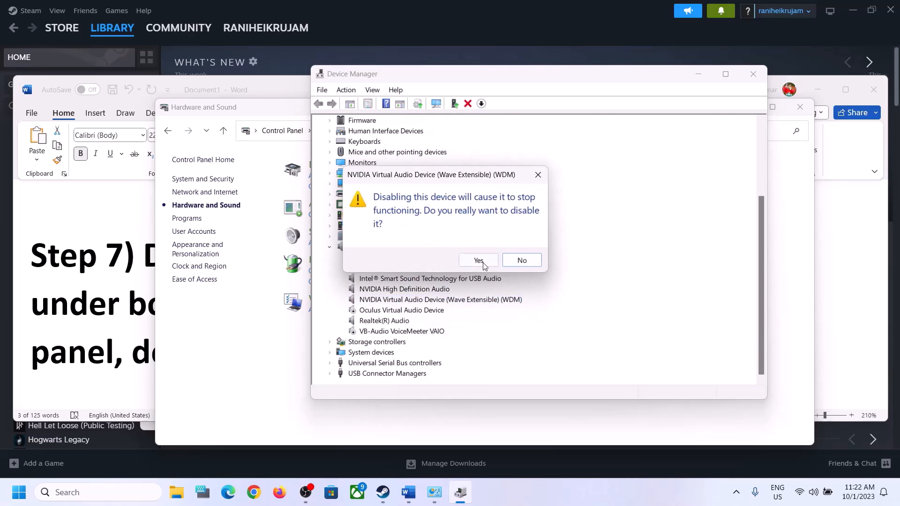
click(476, 261)
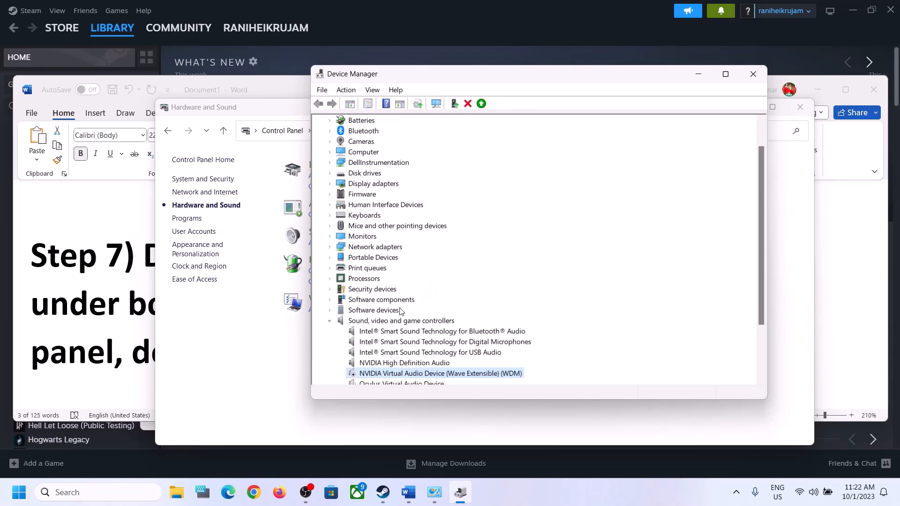
click(388, 363)
right_click(389, 363)
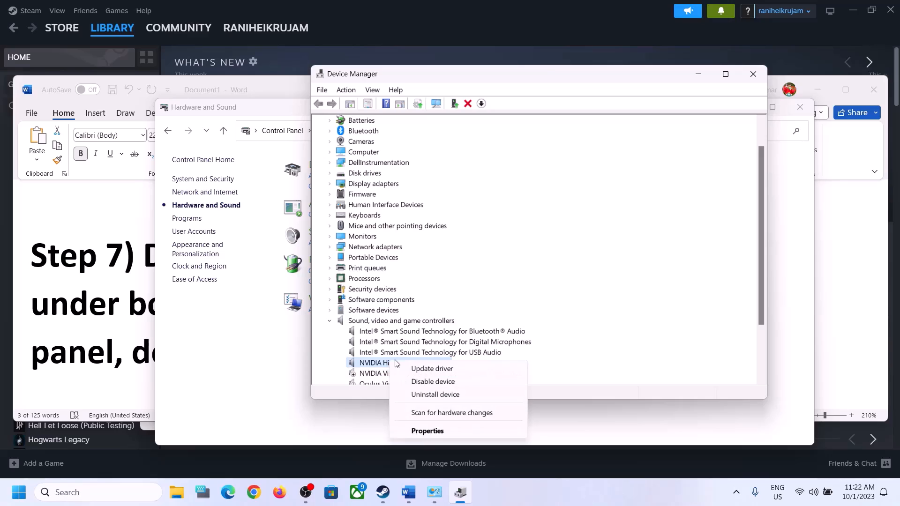
click(436, 383)
click(478, 260)
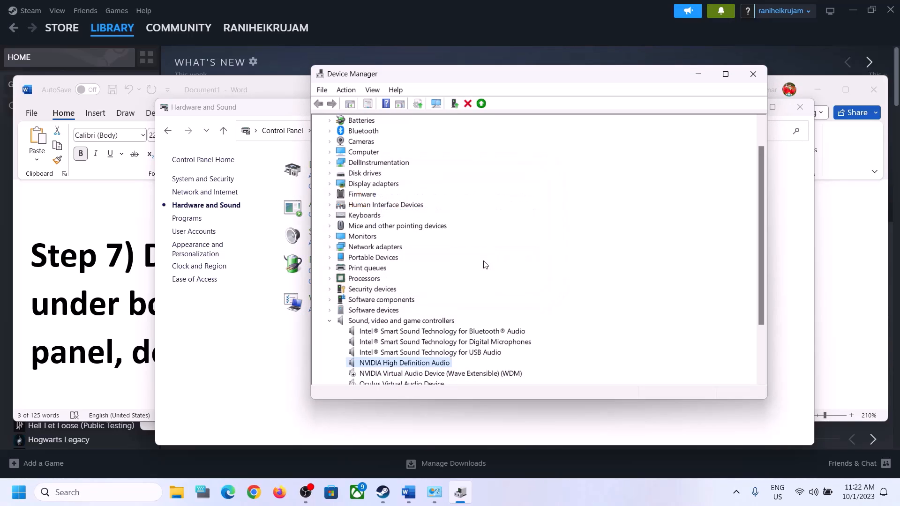
Step: Select the Realtek(R) Audio device, leave it enabled, and close Device Manager
scroll(484, 271, down, 3)
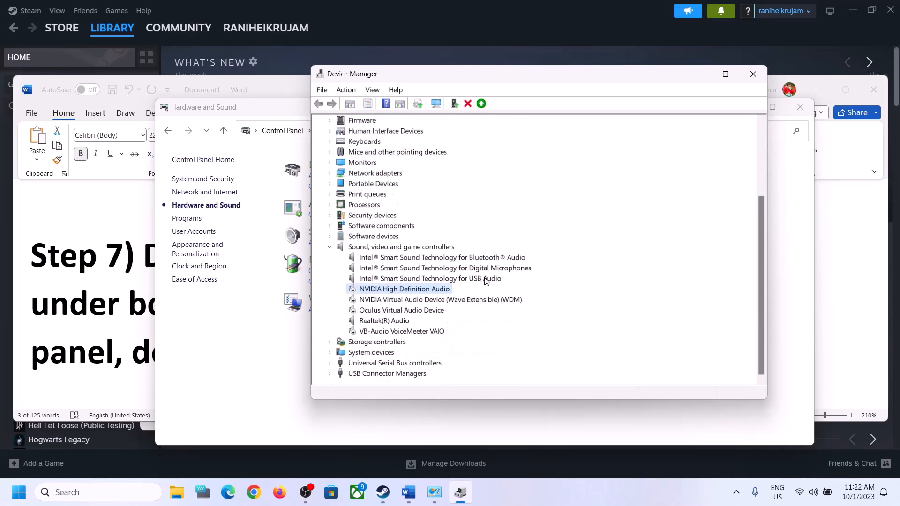
click(378, 323)
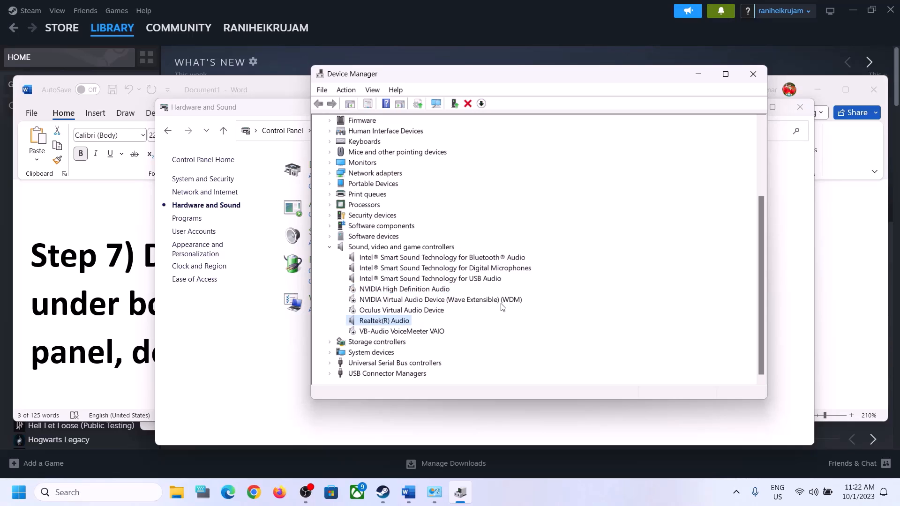
click(752, 73)
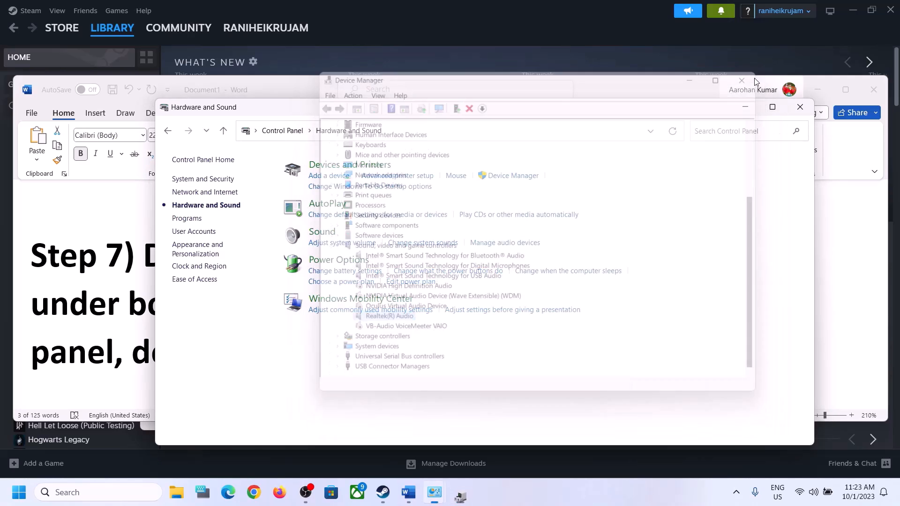
Step: Switch to the Word document and copy the command shell:::{A8A91A66-3A7D-4424-8D24-04E180695C7A} under Step 8, Uncheck Handsfree Telephony
click(98, 318)
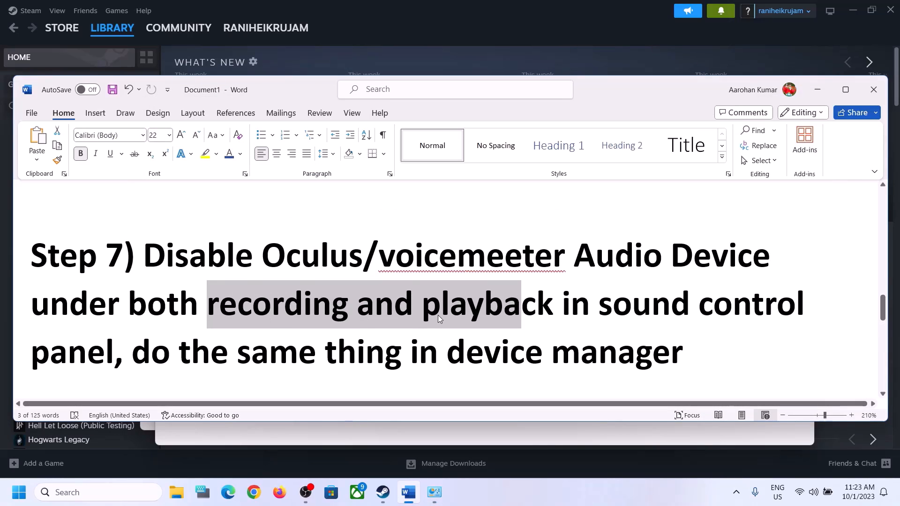
scroll(437, 313, down, 2)
scroll(350, 333, down, 3)
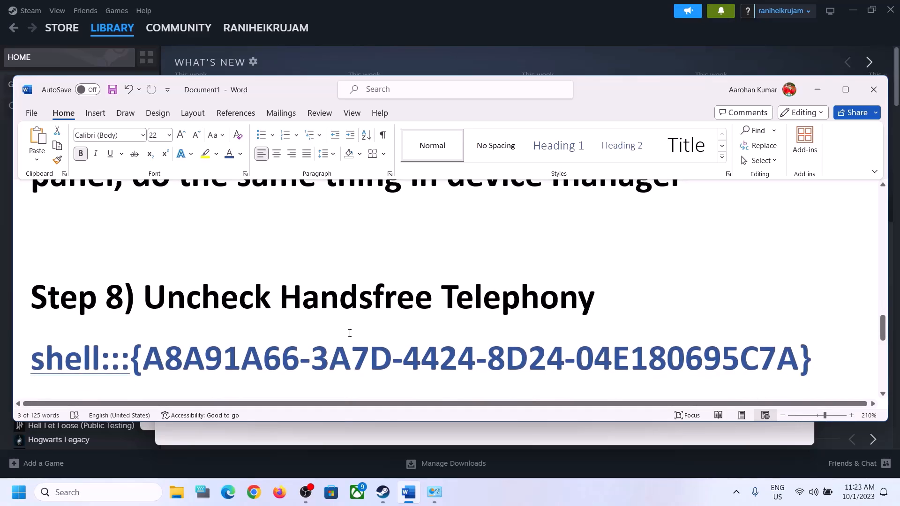
drag(150, 239, 528, 240)
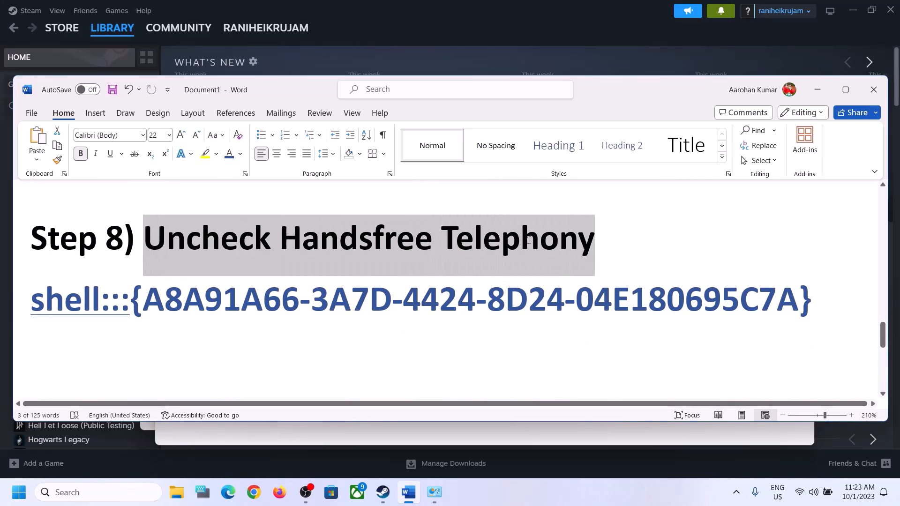
drag(818, 302, 61, 292)
right_click(88, 305)
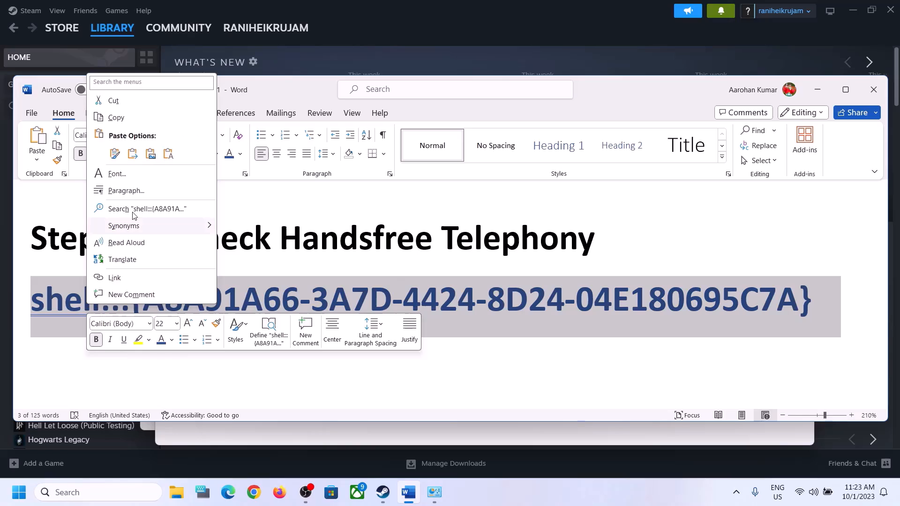
click(122, 120)
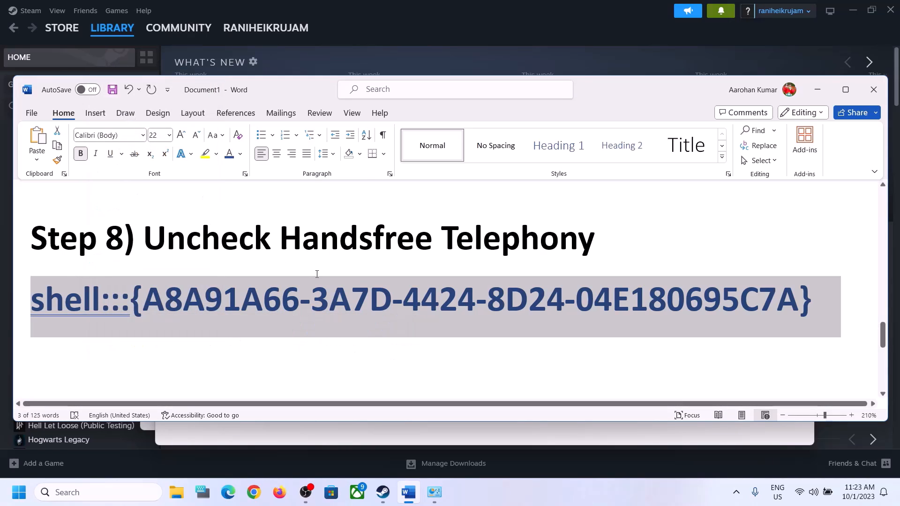
Step: Open the Run dialog through Windows search and execute the copied shell command to open Devices and Printers
click(132, 490)
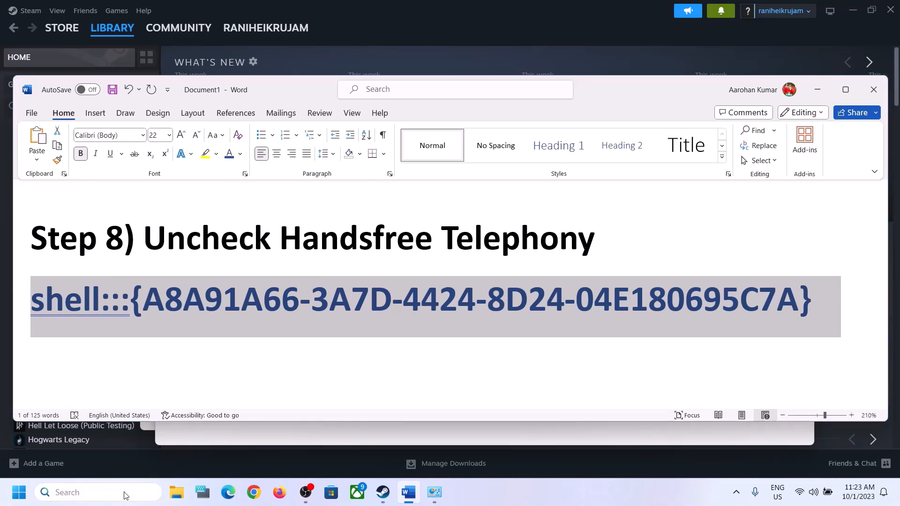
text(run)
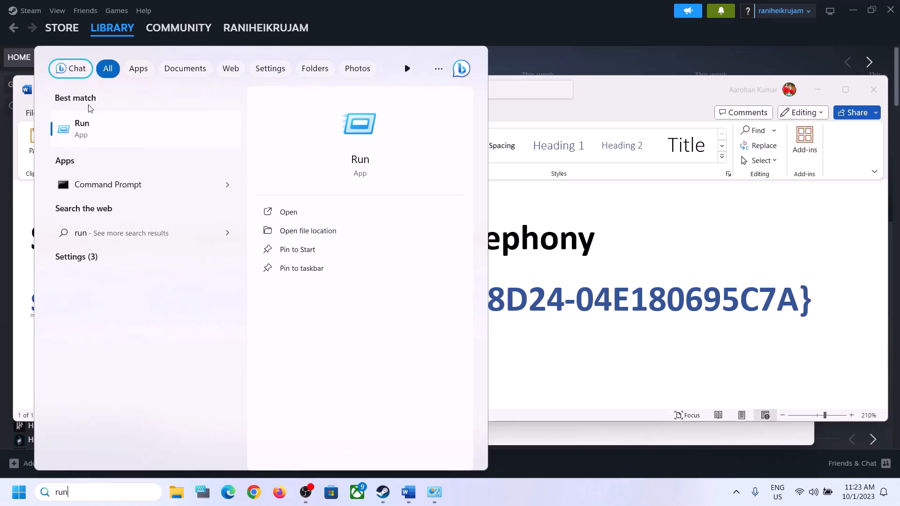
click(95, 136)
key(ctrl+v)
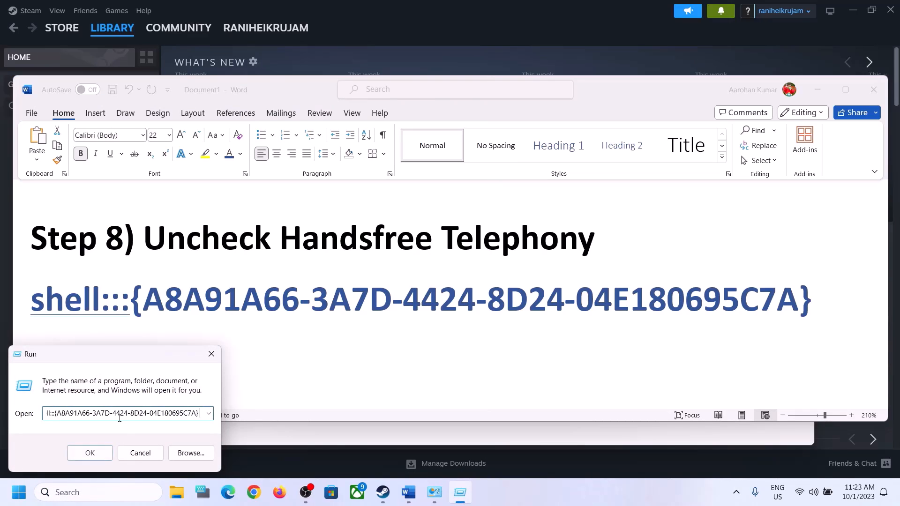
click(90, 453)
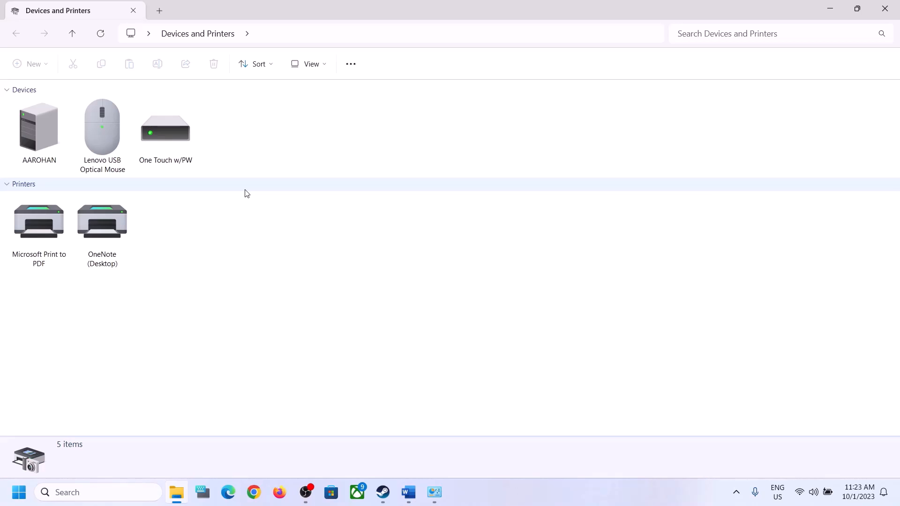
Step: Open the properties of the iBall SoundStar Bluetooth headset and display its Bluetooth services
click(580, 499)
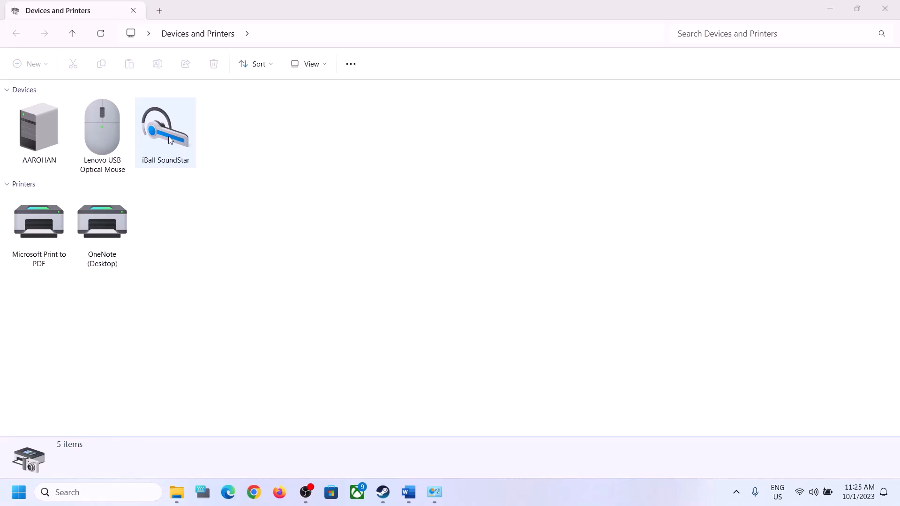
right_click(169, 139)
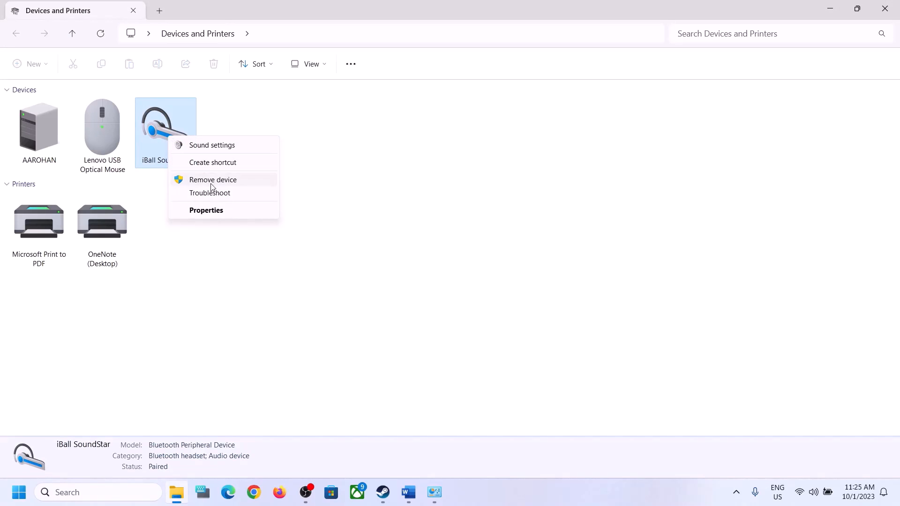
click(214, 210)
drag(331, 153, 471, 144)
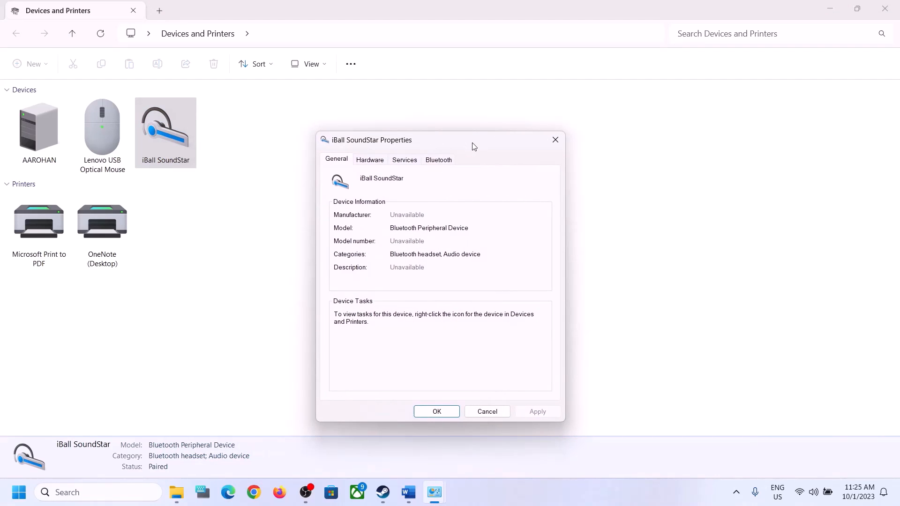
click(407, 160)
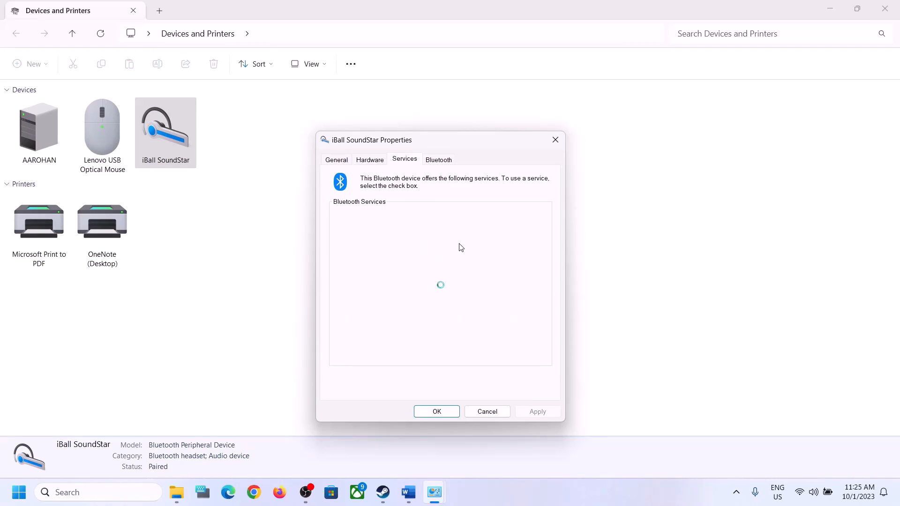
click(411, 492)
click(411, 493)
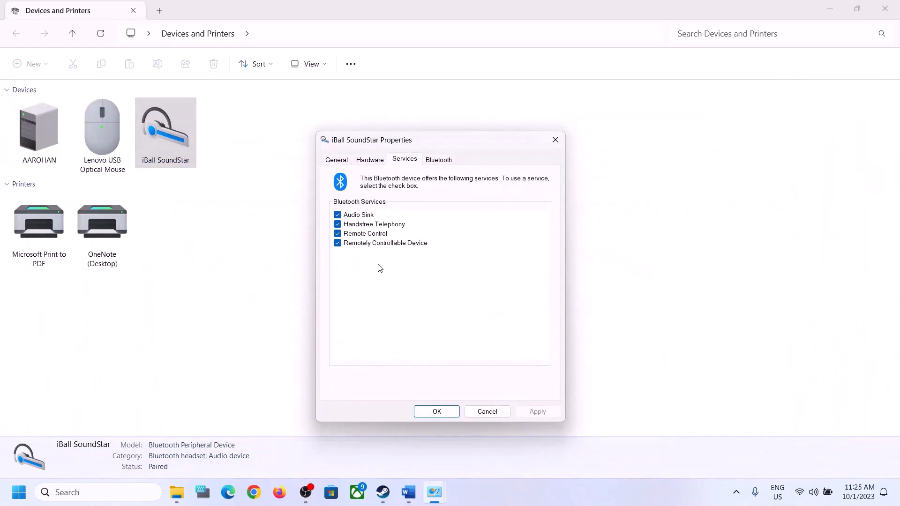
Step: Turn off the Handsfree Telephony service for the iBall SoundStar, apply the change, and close its properties
click(338, 226)
click(544, 412)
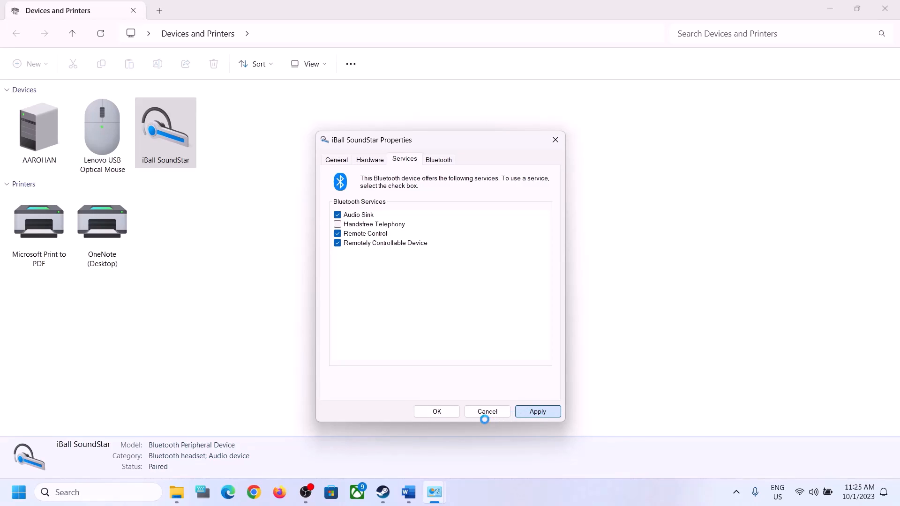
click(442, 413)
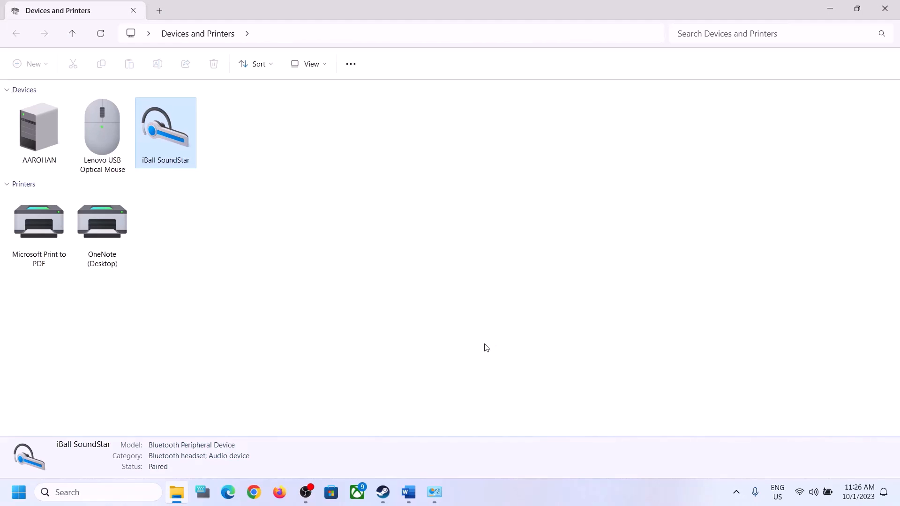
Step: Return to the Word document and read Step 9 on disconnecting external microphones and disabling the internal one
click(410, 497)
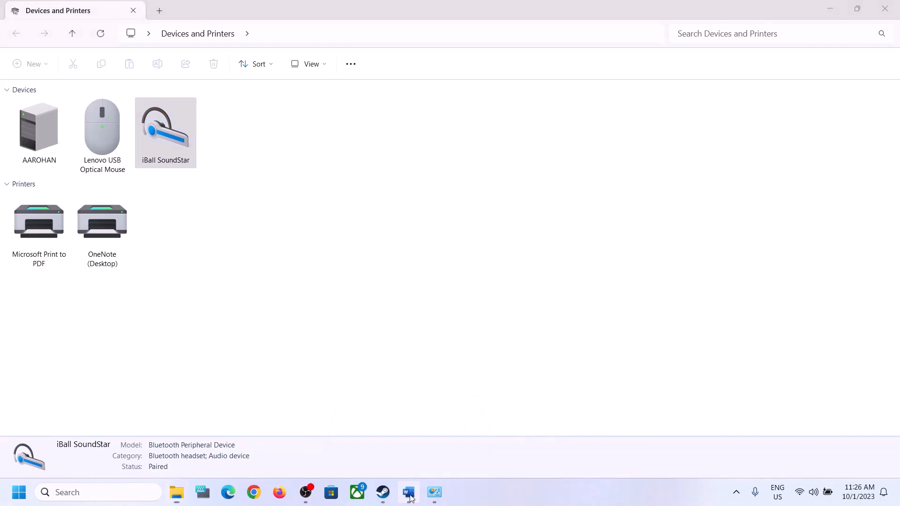
scroll(274, 297, down, 5)
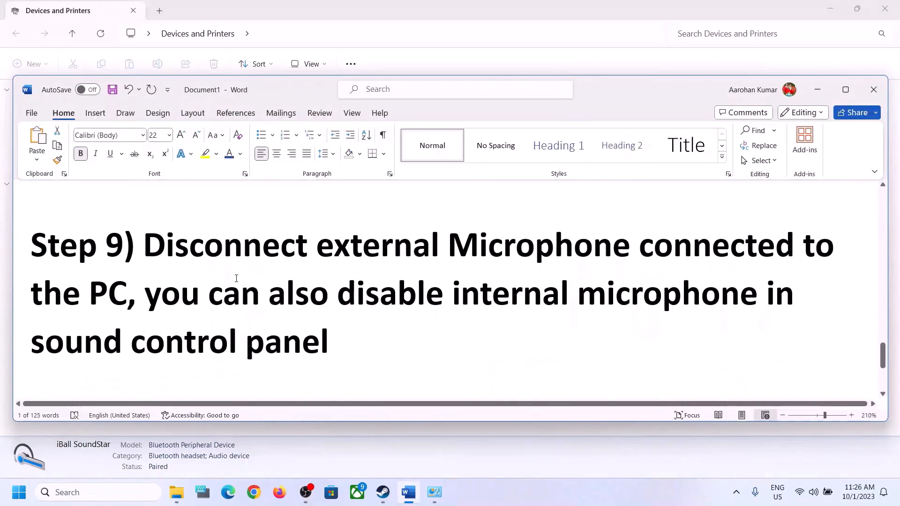
drag(144, 245, 117, 297)
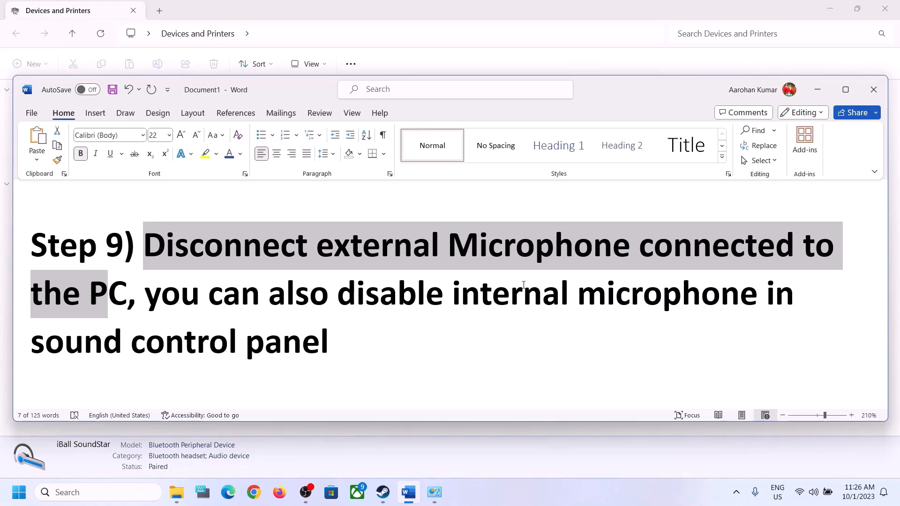
drag(346, 304, 713, 300)
drag(84, 347, 241, 349)
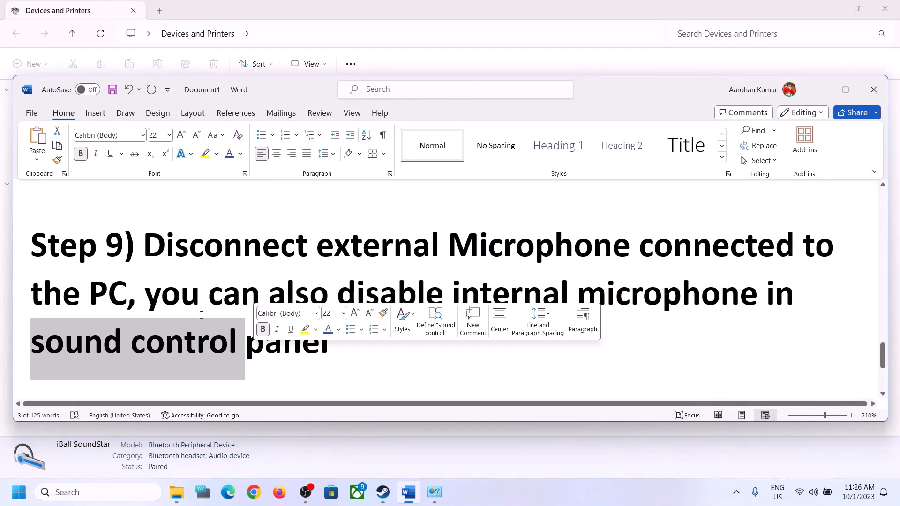
drag(159, 294, 450, 296)
click(277, 333)
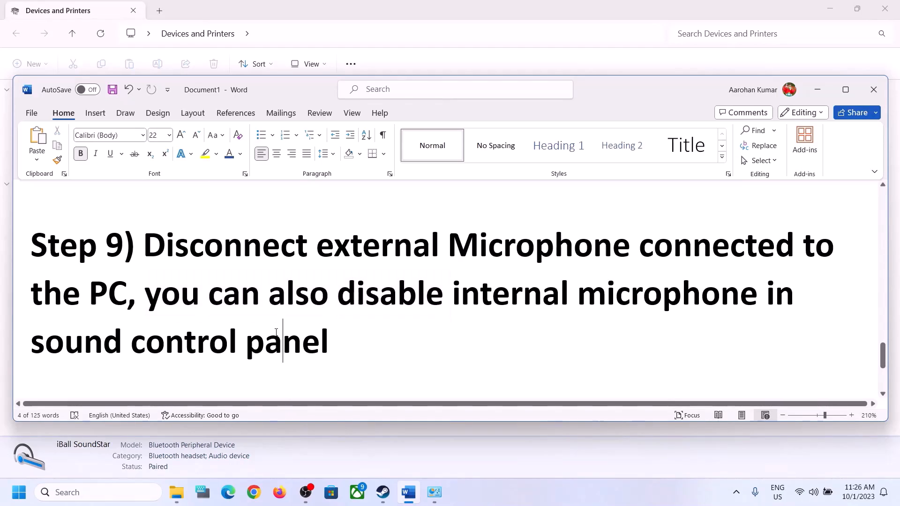
Step: Open Control Panel through Windows search and bring up the Sound settings under Hardware and Sound
click(138, 489)
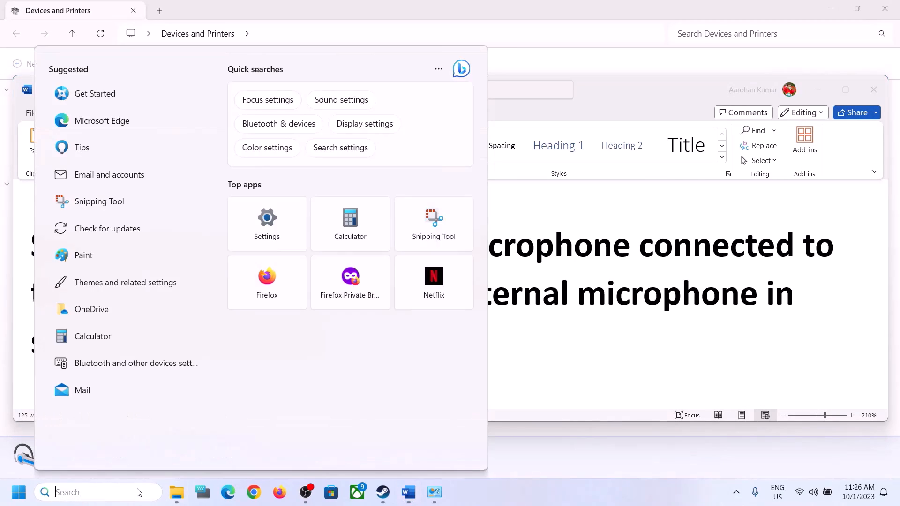
text(control)
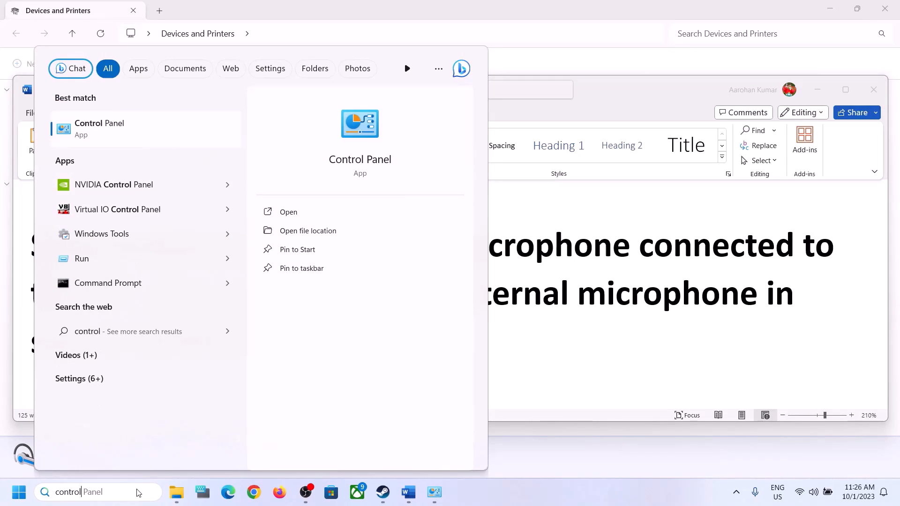
click(111, 128)
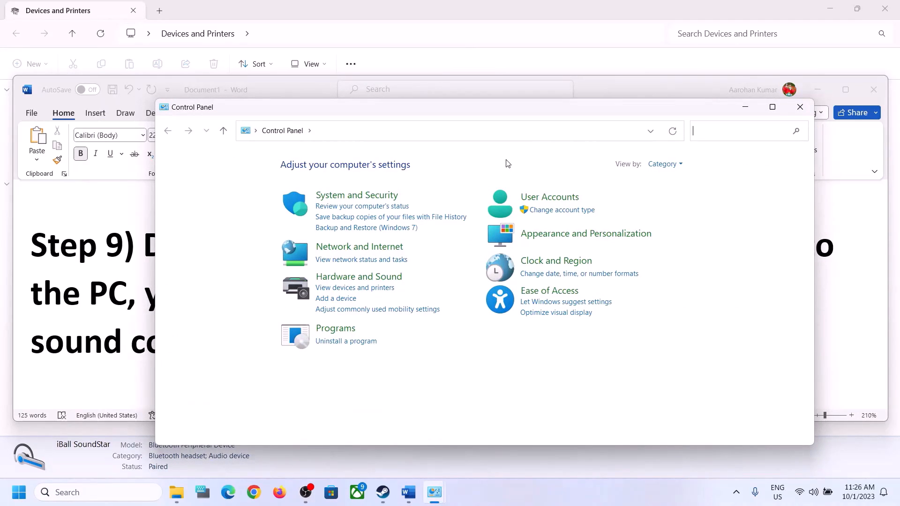
click(360, 278)
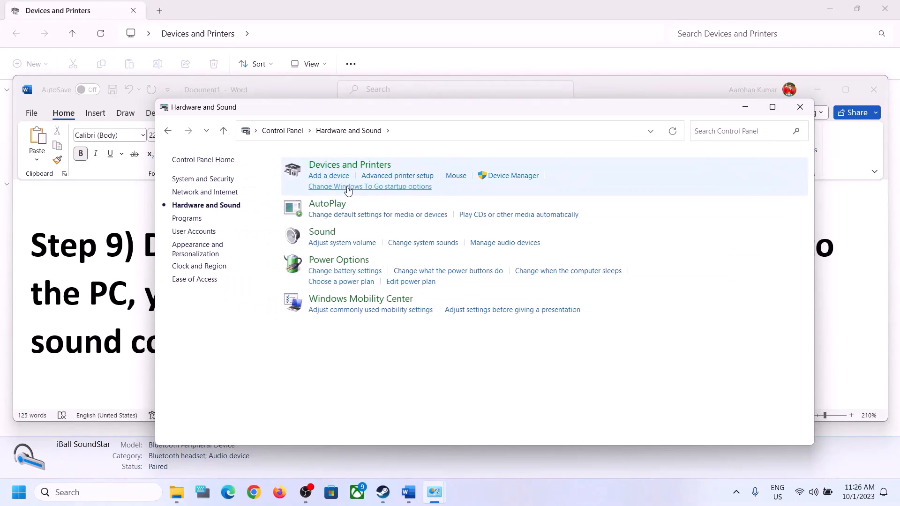
click(324, 233)
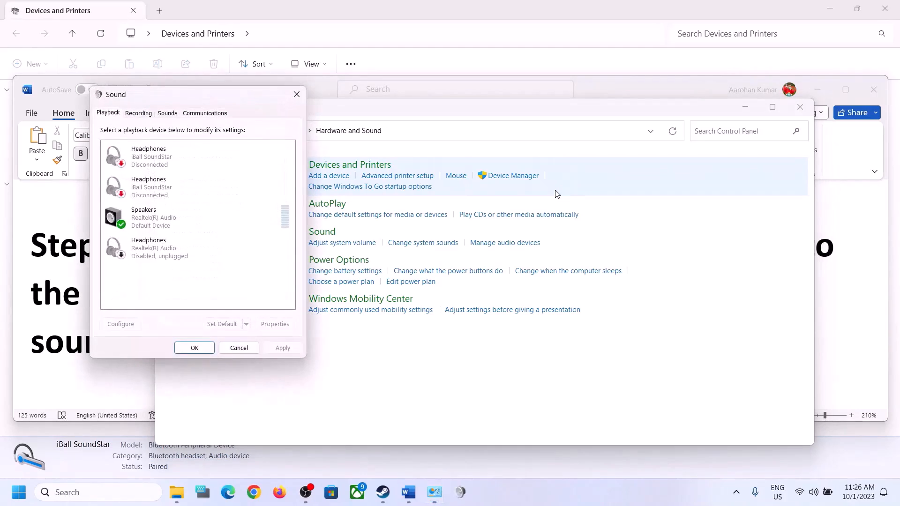
Step: Open the properties of the Realtek Speakers playback device to view its general information, and close them
click(144, 221)
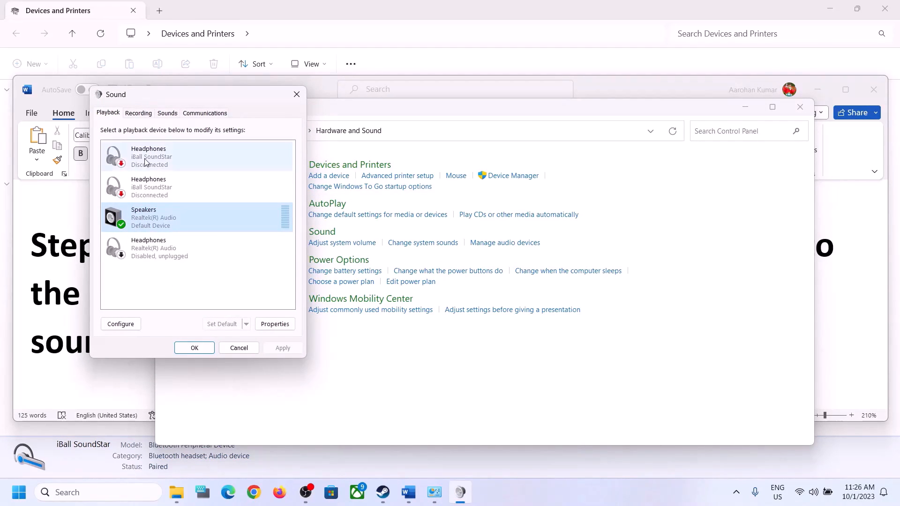
right_click(144, 221)
click(173, 307)
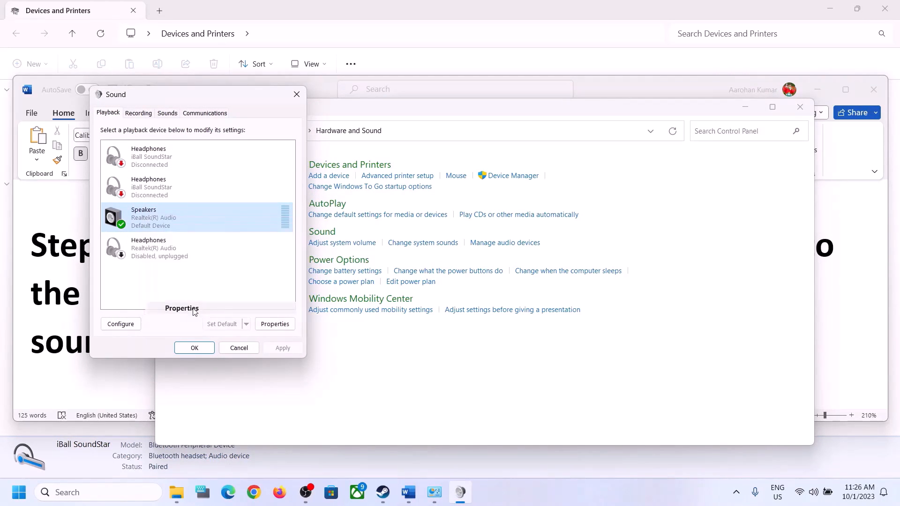
click(316, 137)
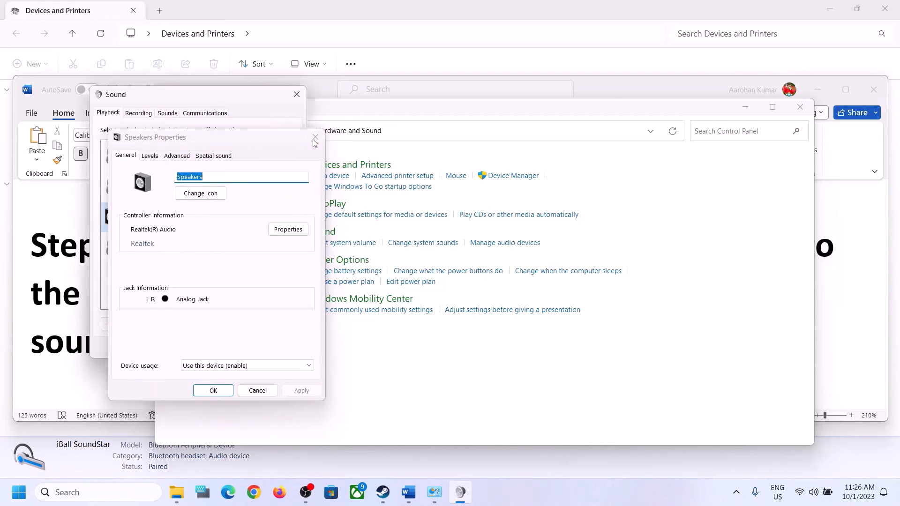
Step: Show the available actions for the Microphone Array among the recording devices, dismiss them, and close the Sound settings
click(144, 117)
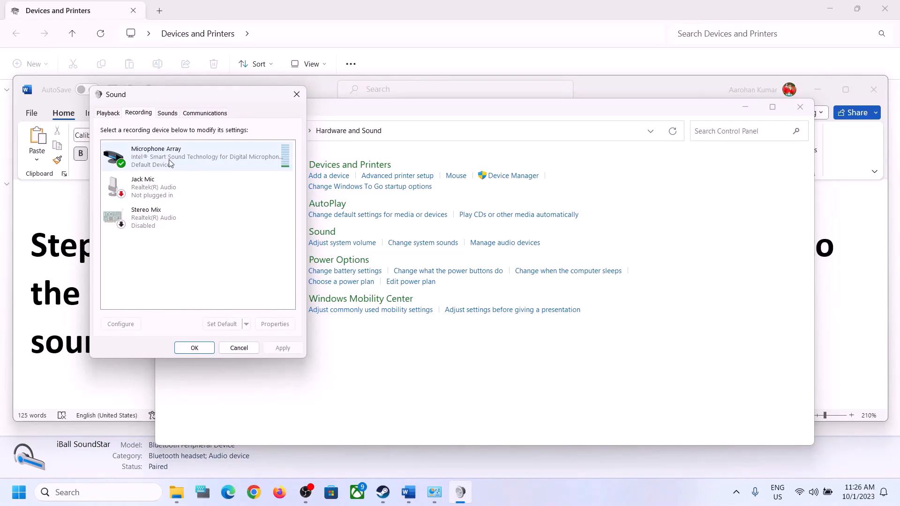
click(175, 159)
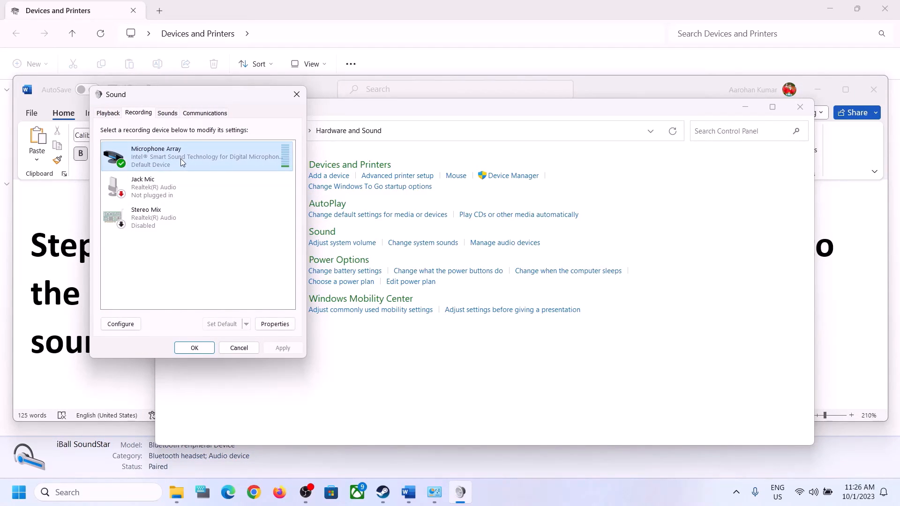
right_click(181, 158)
click(227, 280)
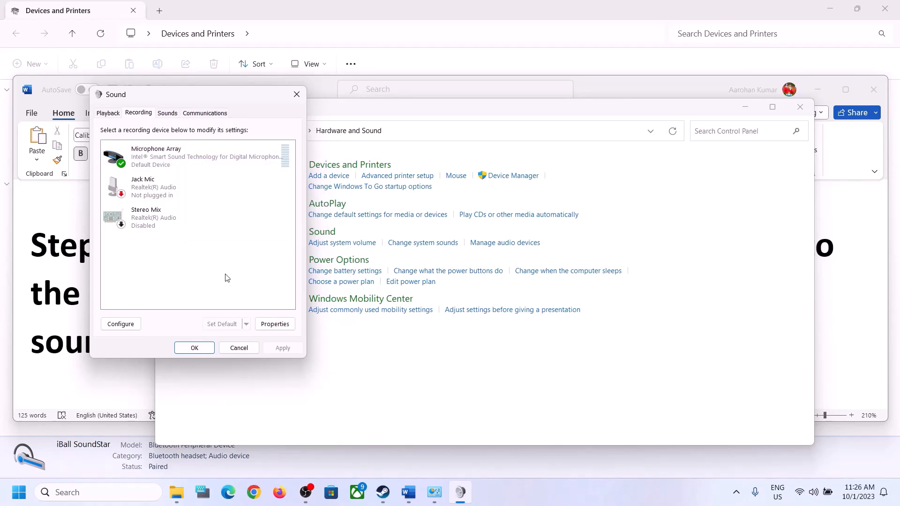
click(297, 94)
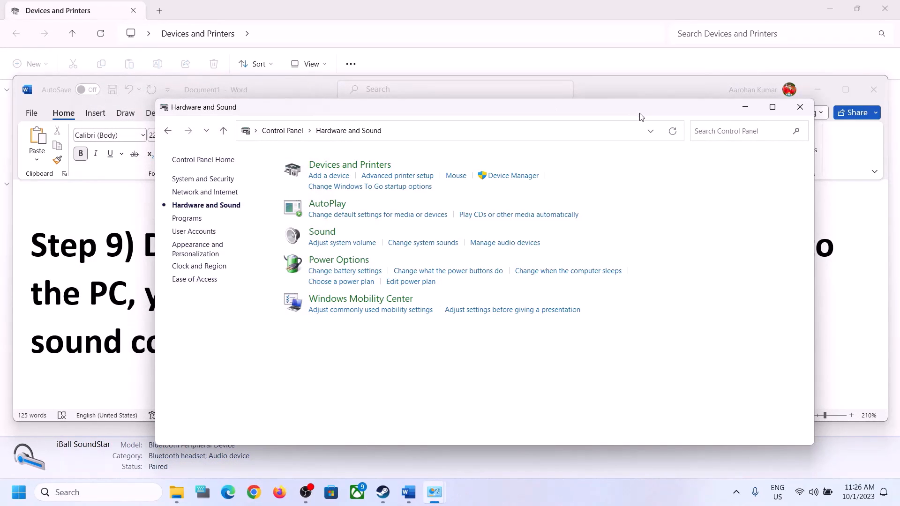
Step: Return to the Word document, read the instructions that follow Step 9, and minimize the document
click(45, 352)
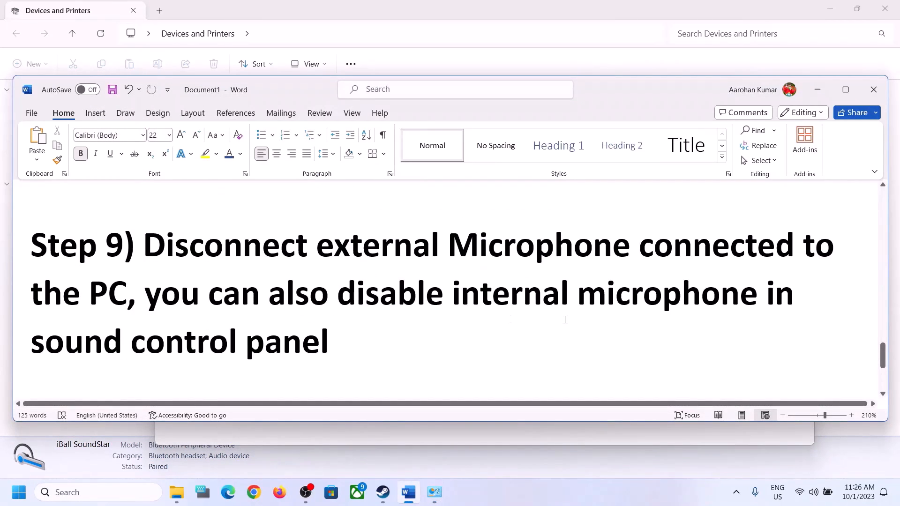
scroll(562, 319, down, 5)
drag(163, 300, 557, 332)
click(817, 89)
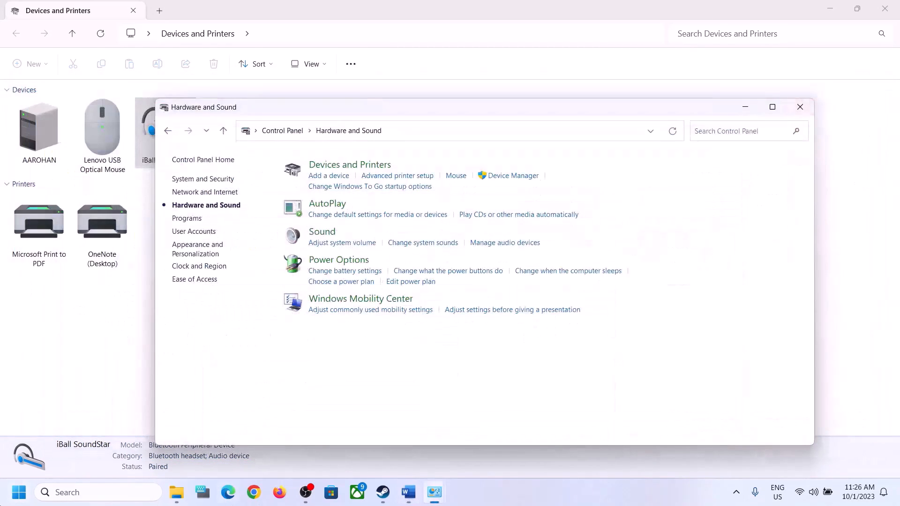
Step: Open Device Manager and expand Sound, video and game controllers to list the audio devices
right_click(26, 500)
click(35, 236)
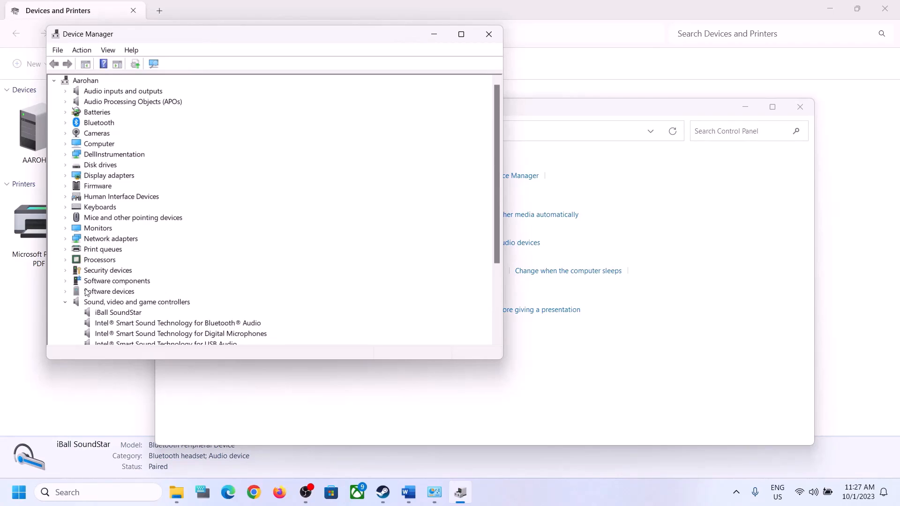
click(66, 302)
scroll(91, 282, down, 1)
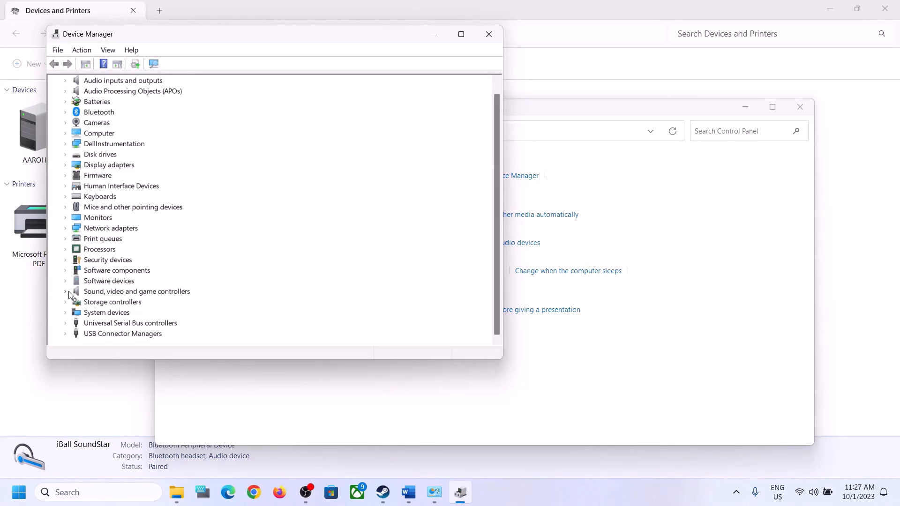
click(67, 292)
scroll(236, 286, down, 2)
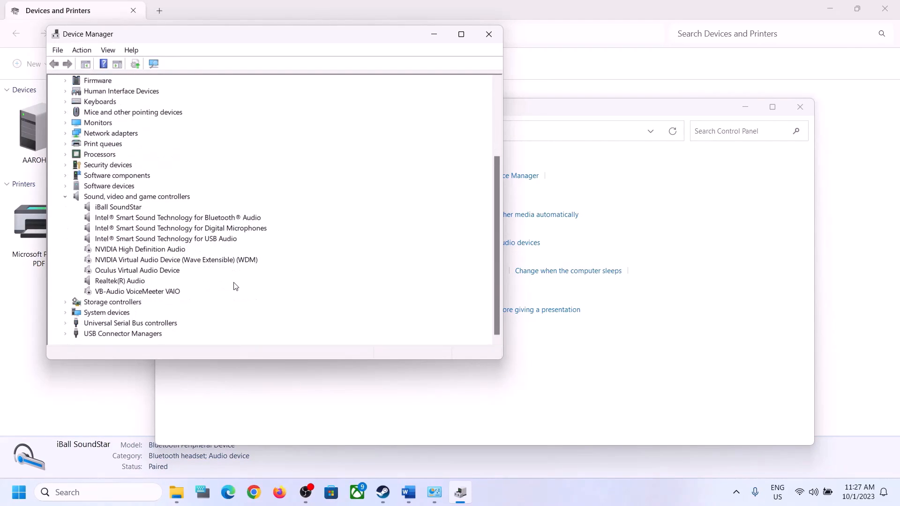
Step: Search automatically for a Realtek(R) Audio driver update, continue the search on Windows Update, and close Settings
click(118, 282)
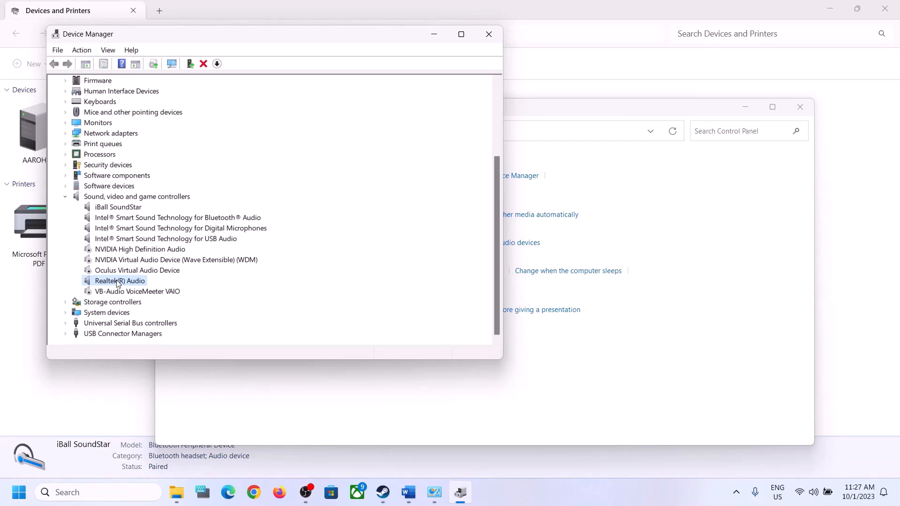
right_click(120, 283)
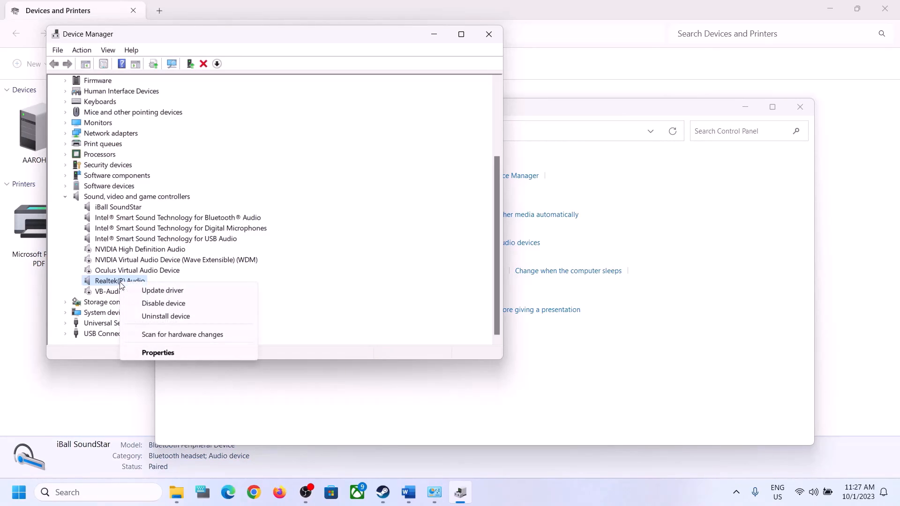
click(171, 295)
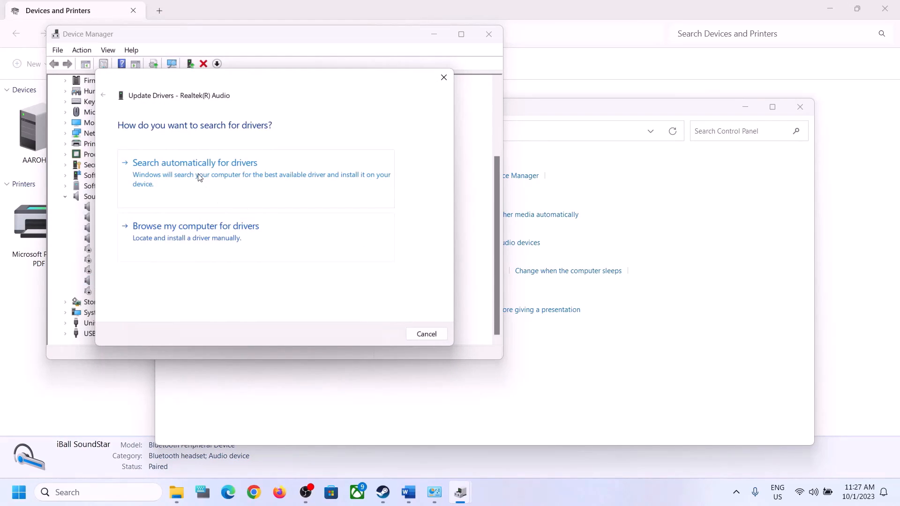
click(233, 175)
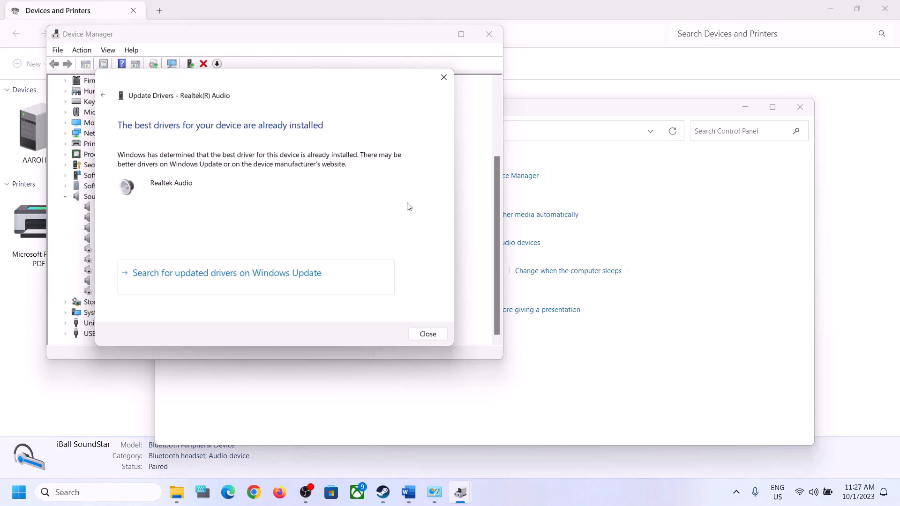
click(202, 281)
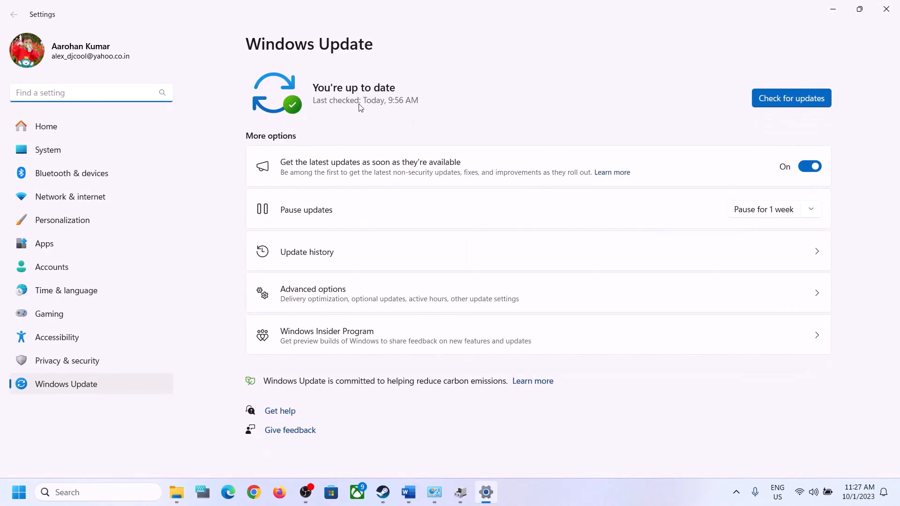
click(886, 9)
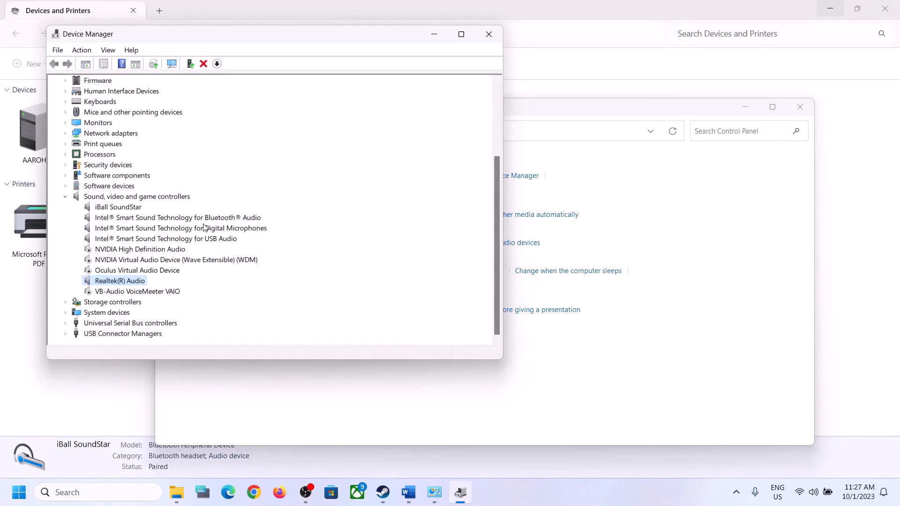
Step: Try choosing Realtek Audio driver version 6.0.9509.1 from the list of available drivers on the computer, and cancel the update
right_click(123, 283)
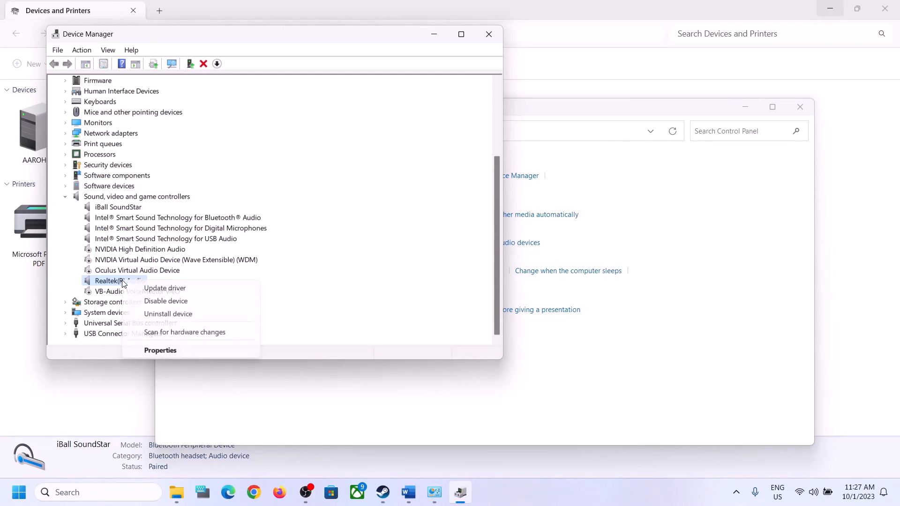
click(164, 289)
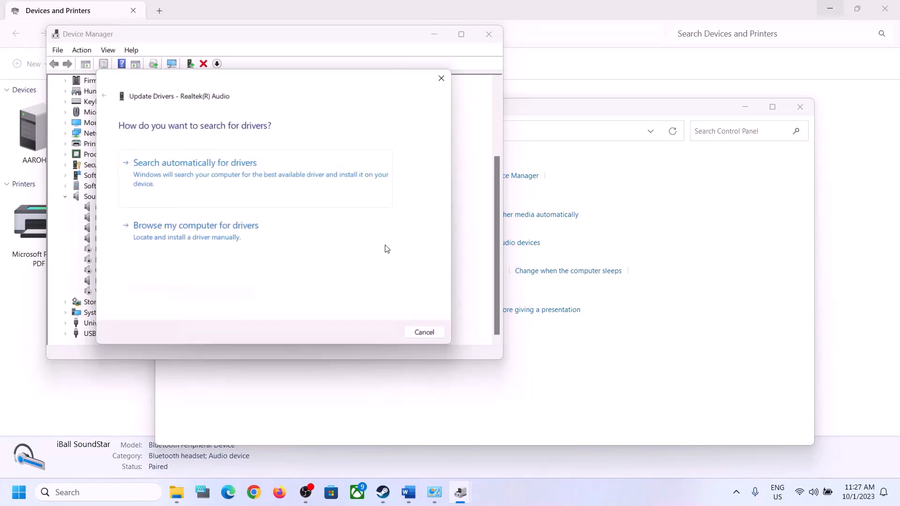
click(248, 237)
drag(301, 89, 504, 82)
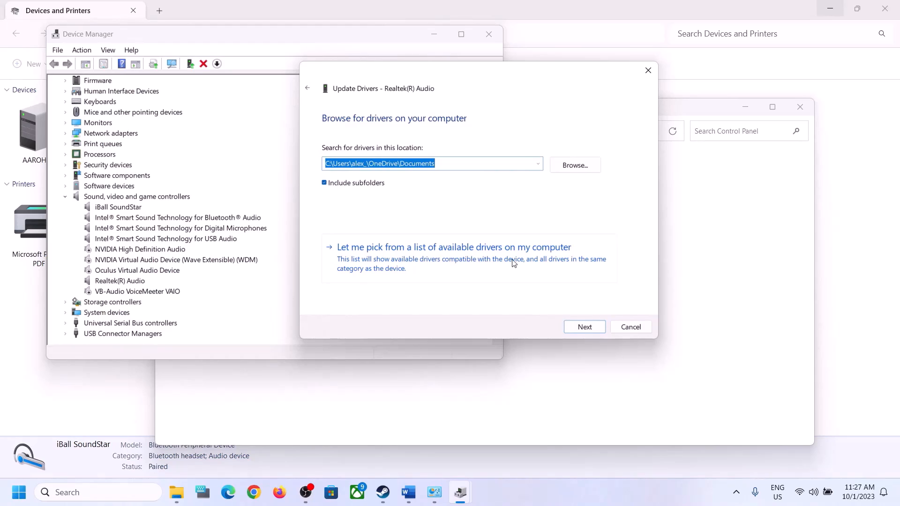
click(491, 263)
click(527, 483)
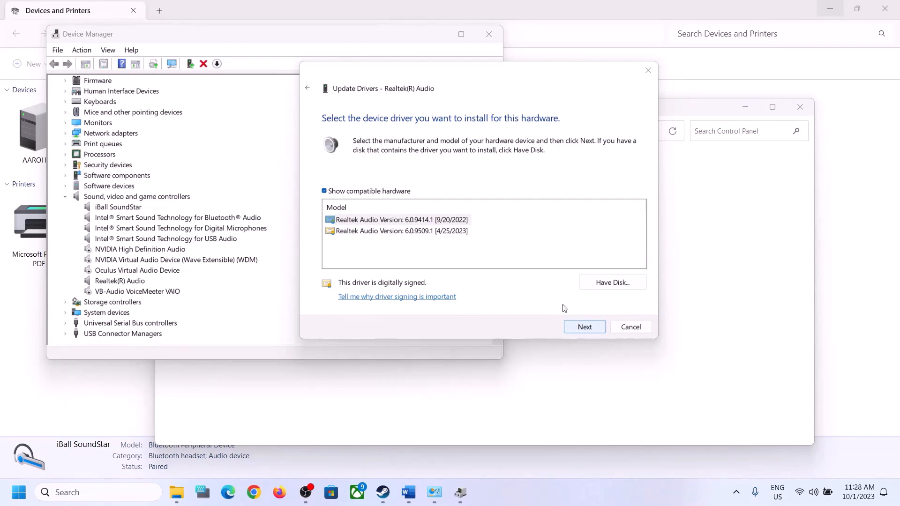
click(395, 231)
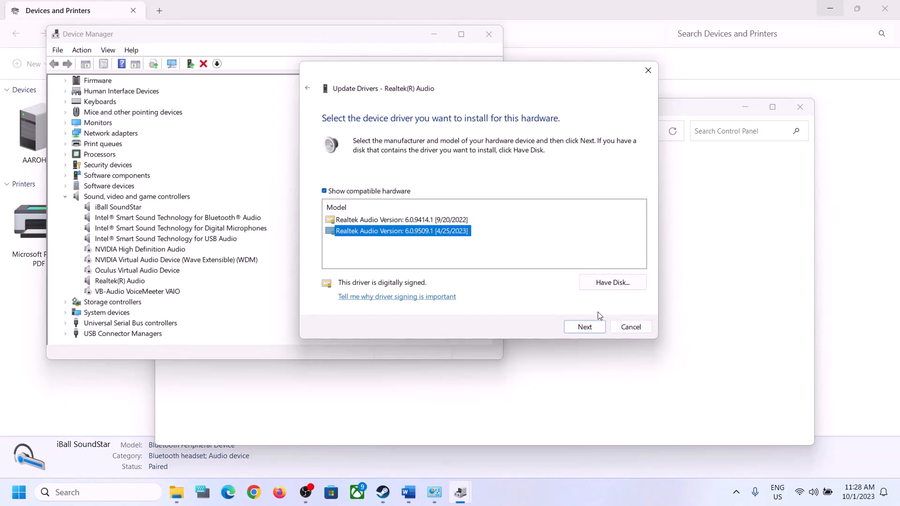
click(629, 327)
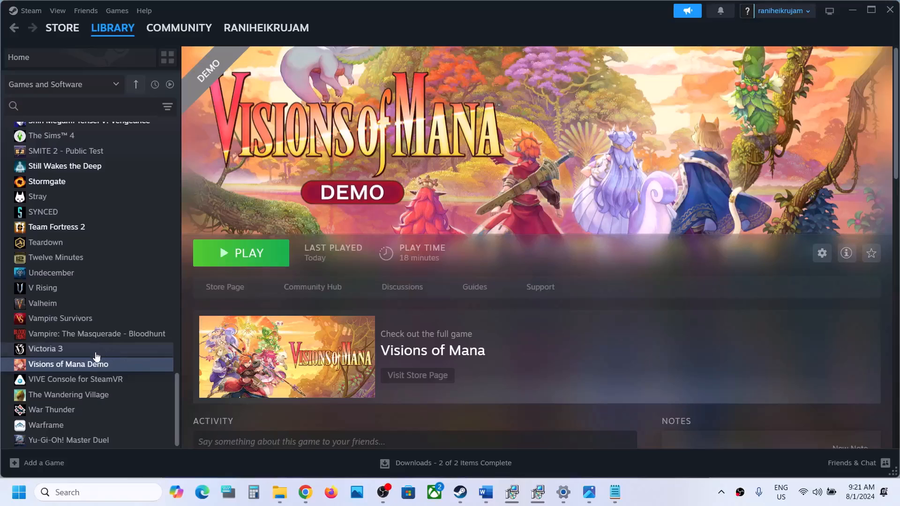
Step: In Steam, verify the integrity of the installed files of Visions of Mana Demo and close its properties
right_click(86, 364)
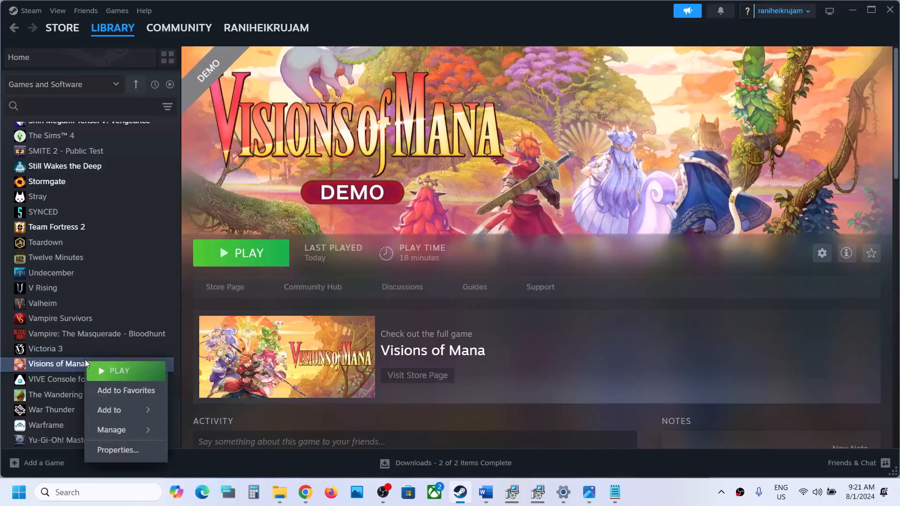
click(123, 451)
click(256, 178)
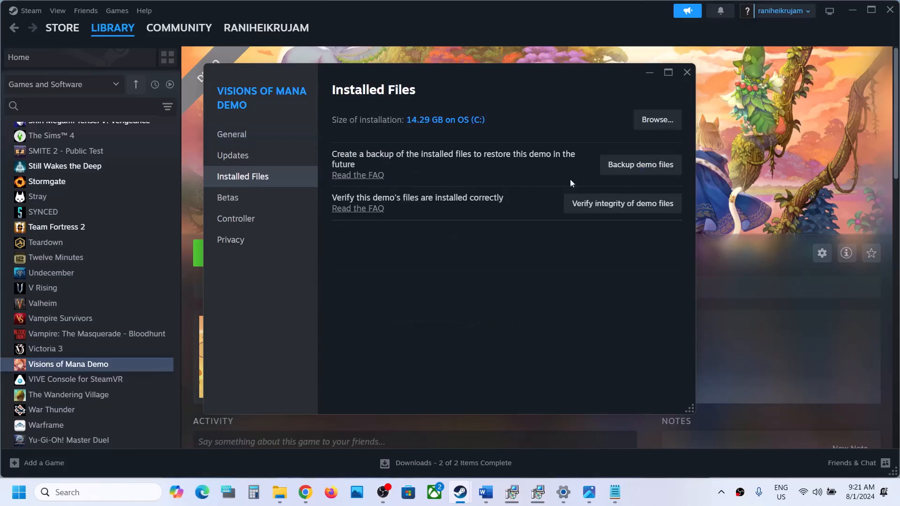
click(615, 208)
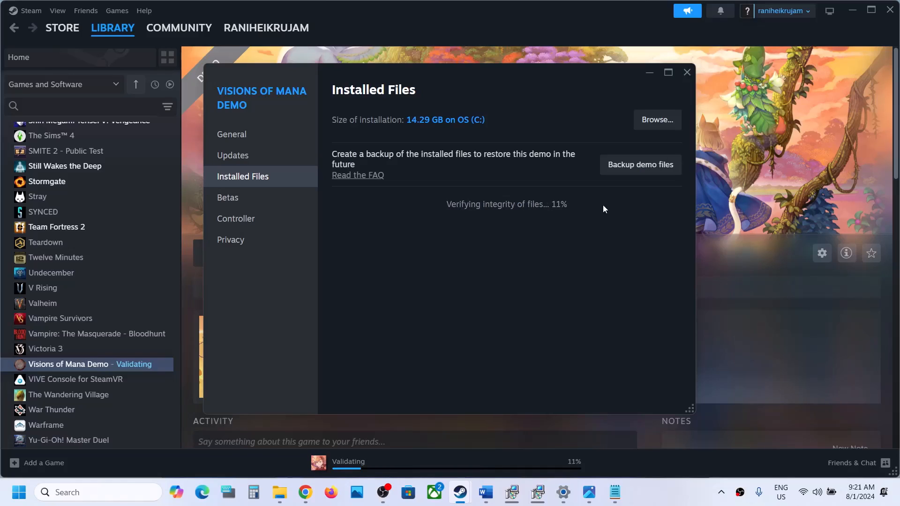
click(790, 172)
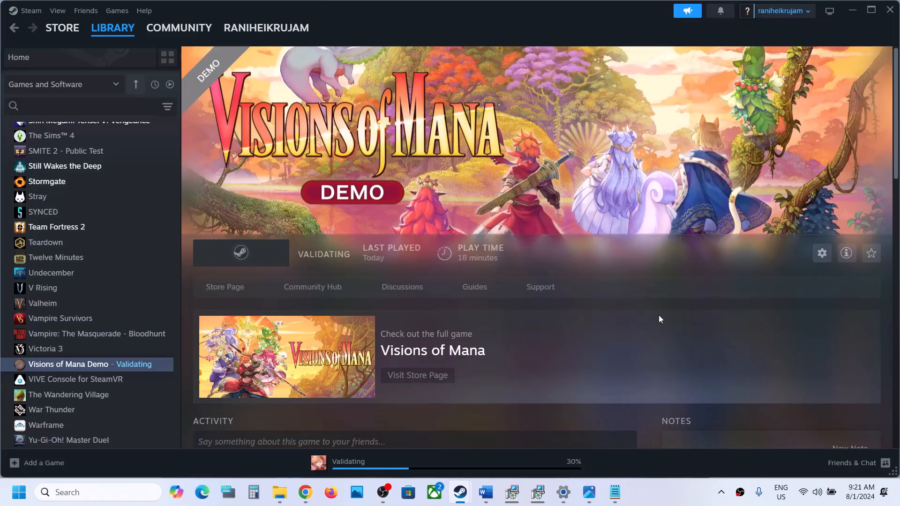
click(658, 492)
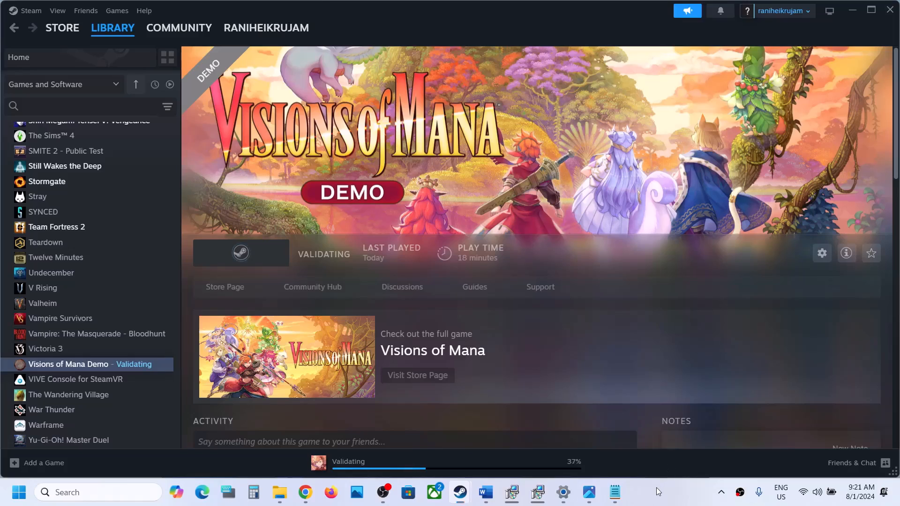